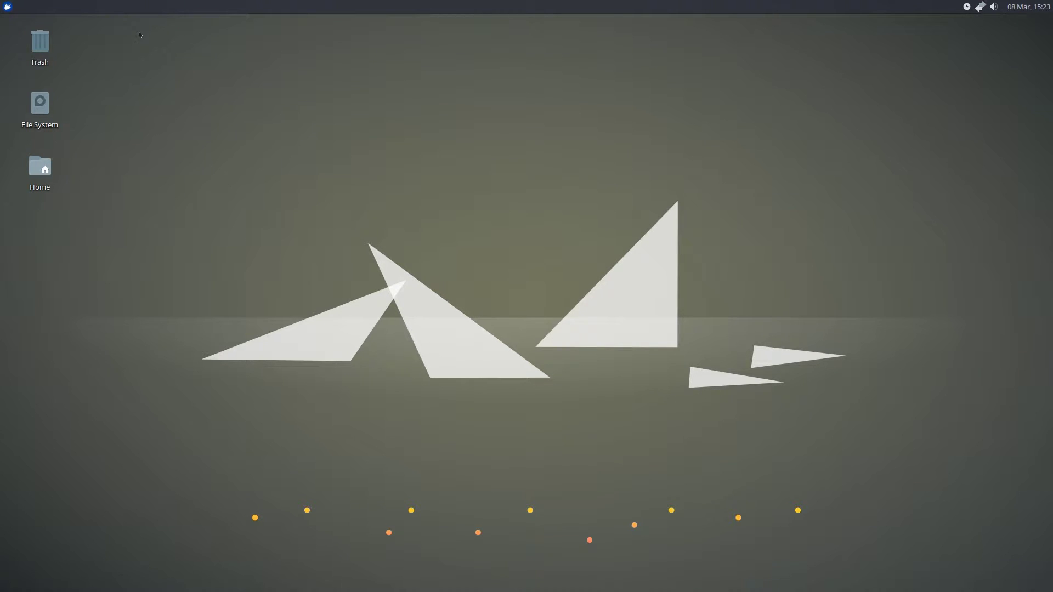
Launch Firefox and go to the website bleachbit.org.
left_click(7, 7)
type("firef")
key("Return")
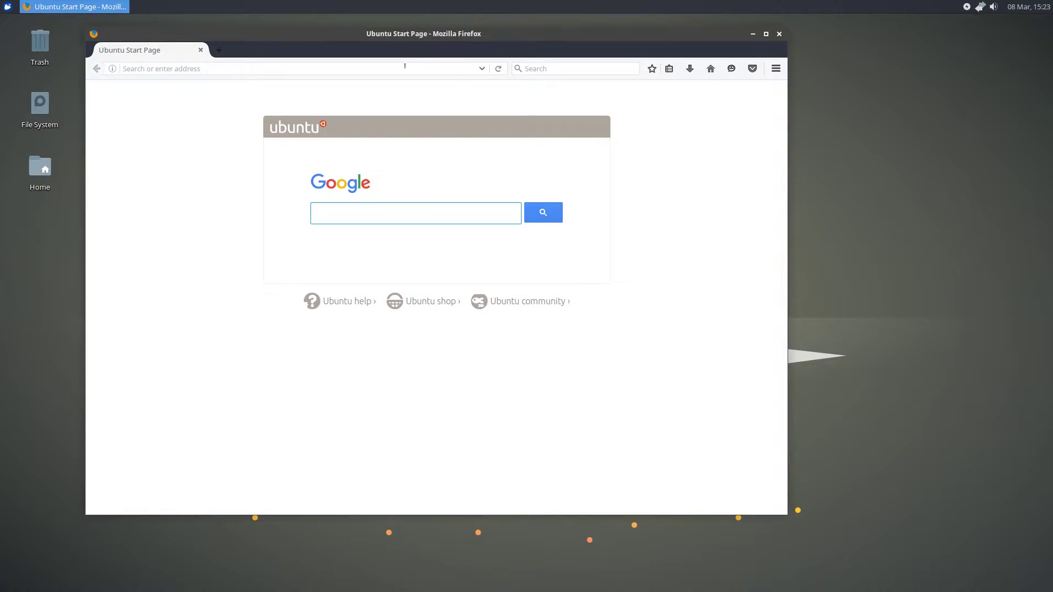
left_click(405, 67)
type("bleach")
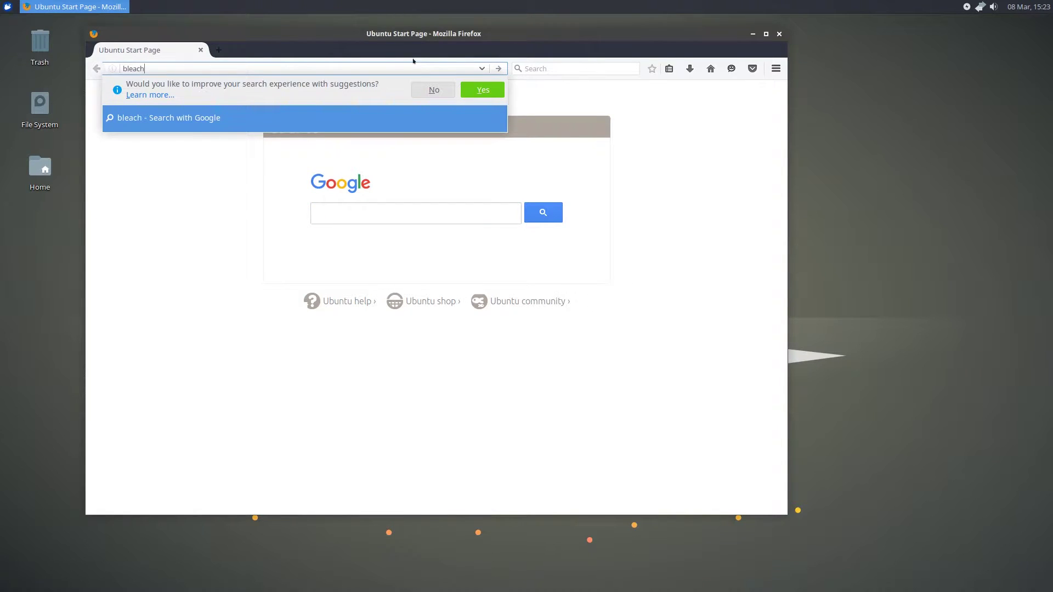
type("bit.org")
key("Return")
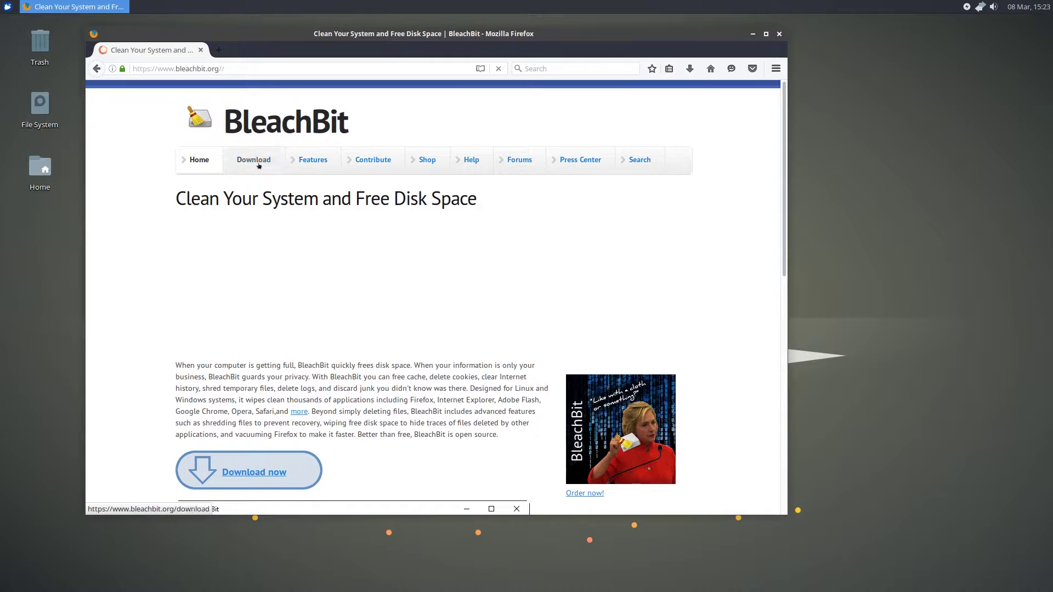
Open the BleachBit download page and go to its installation packages for Linux.
left_click(256, 163)
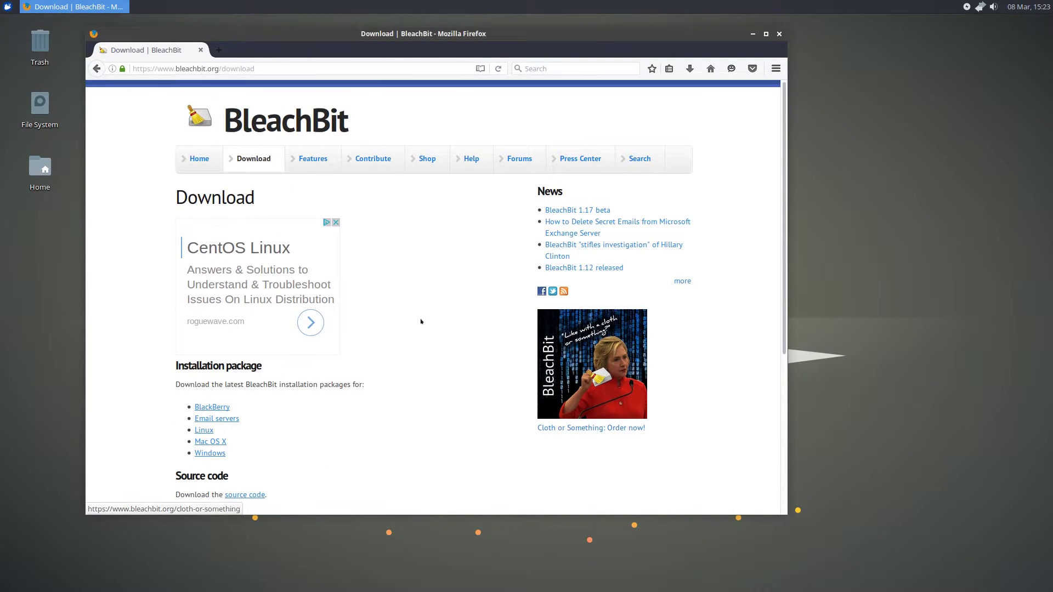
scroll(421, 320, "down", 5)
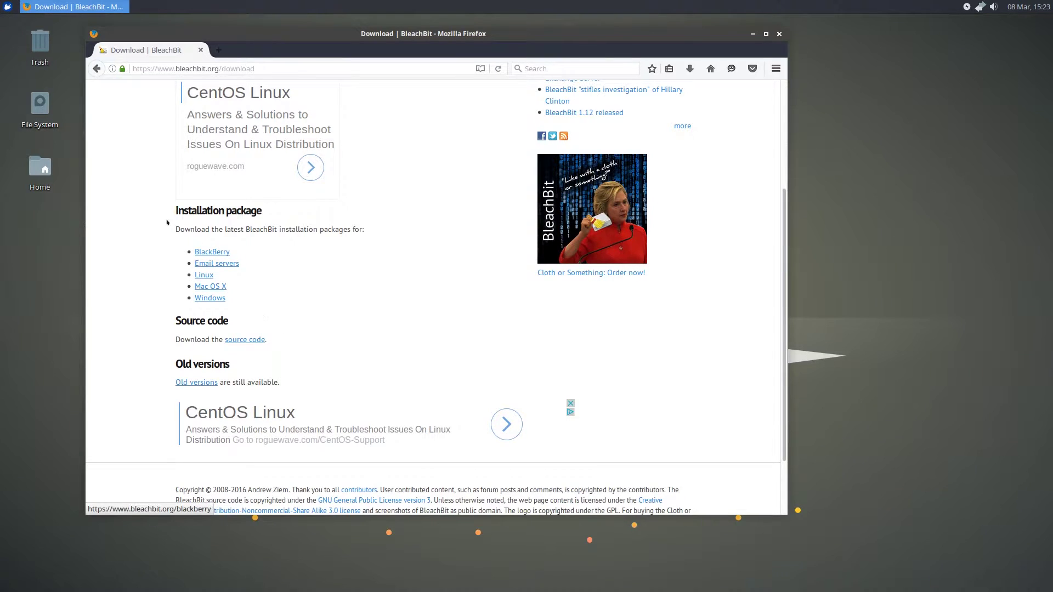
left_click_drag(172, 207, 230, 253)
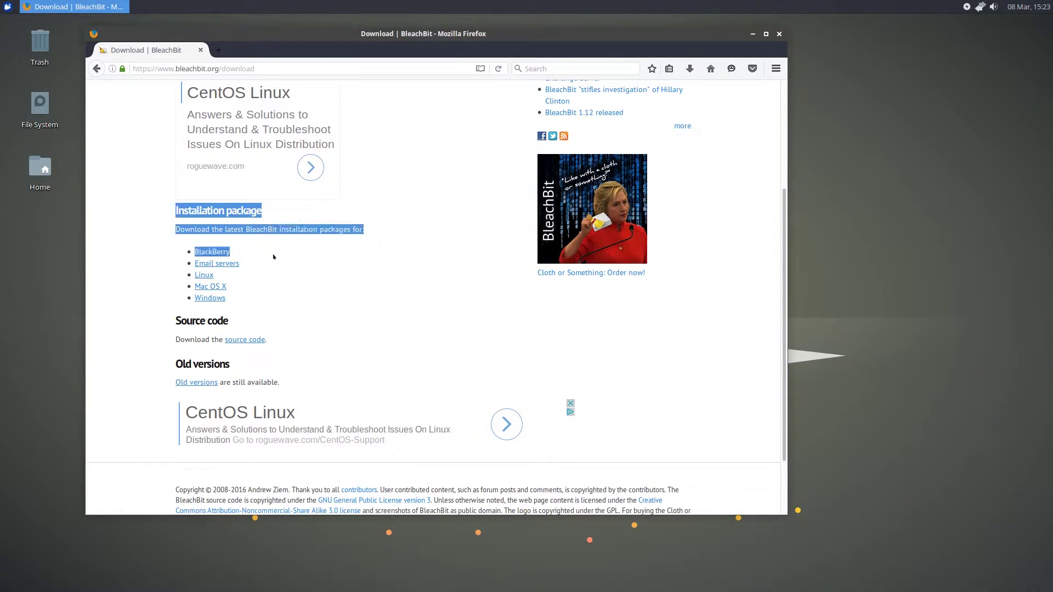
left_click(204, 276)
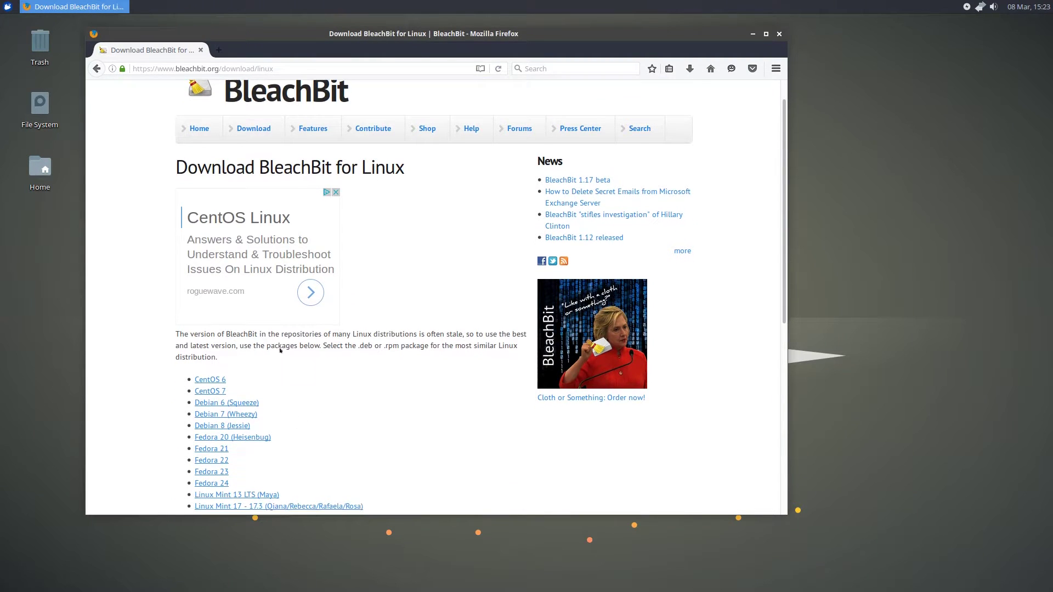
Download the BleachBit package for Ubuntu 16.04 LTS (Xenial Xerus) and open it with Software Install.
scroll(263, 360, "down", 4)
left_click_drag(180, 295, 336, 477)
left_click(344, 473)
scroll(344, 473, "down", 4)
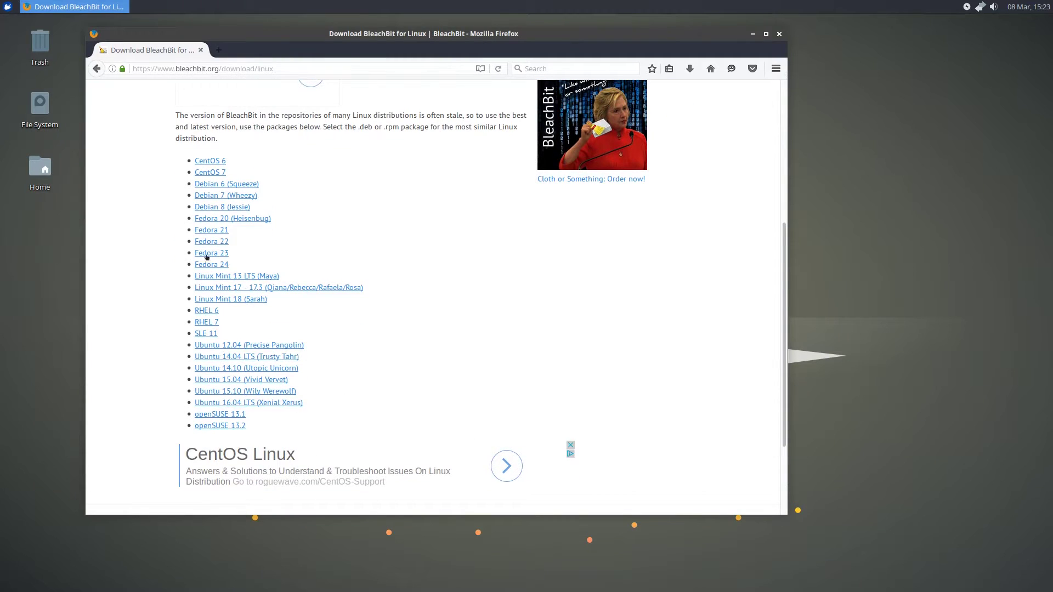
left_click(262, 403)
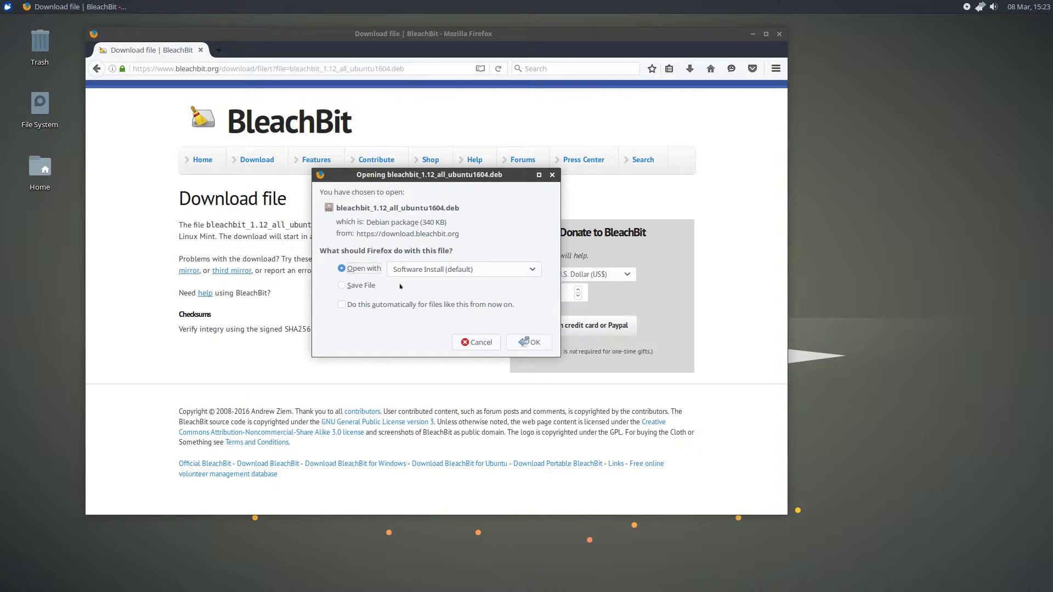
left_click(530, 342)
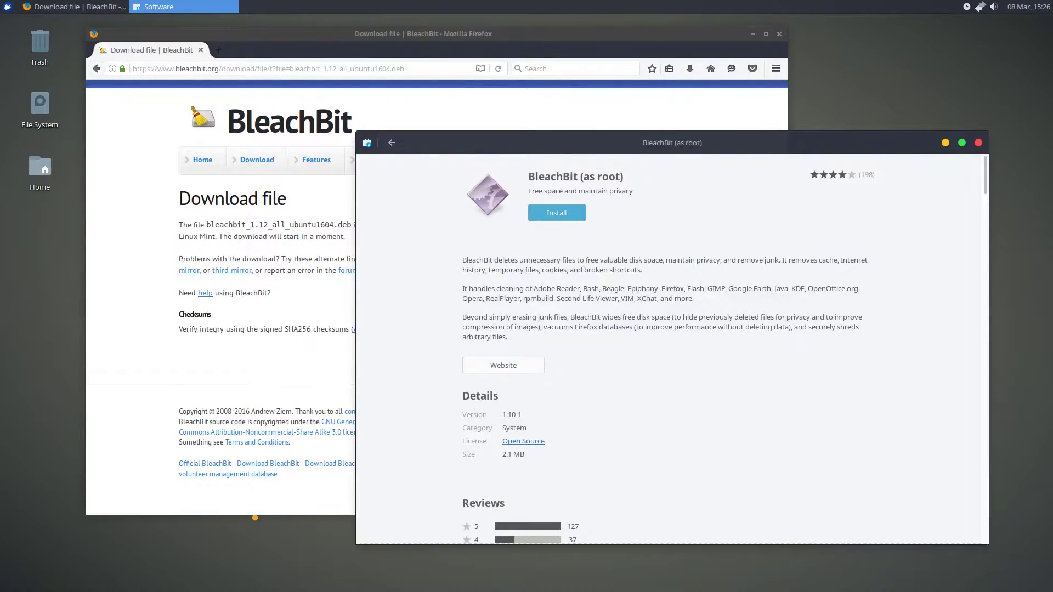
Close the software installer and launch BleachBit as Administrator, entering the account password at the sudo prompt.
left_click_drag(655, 144, 679, 154)
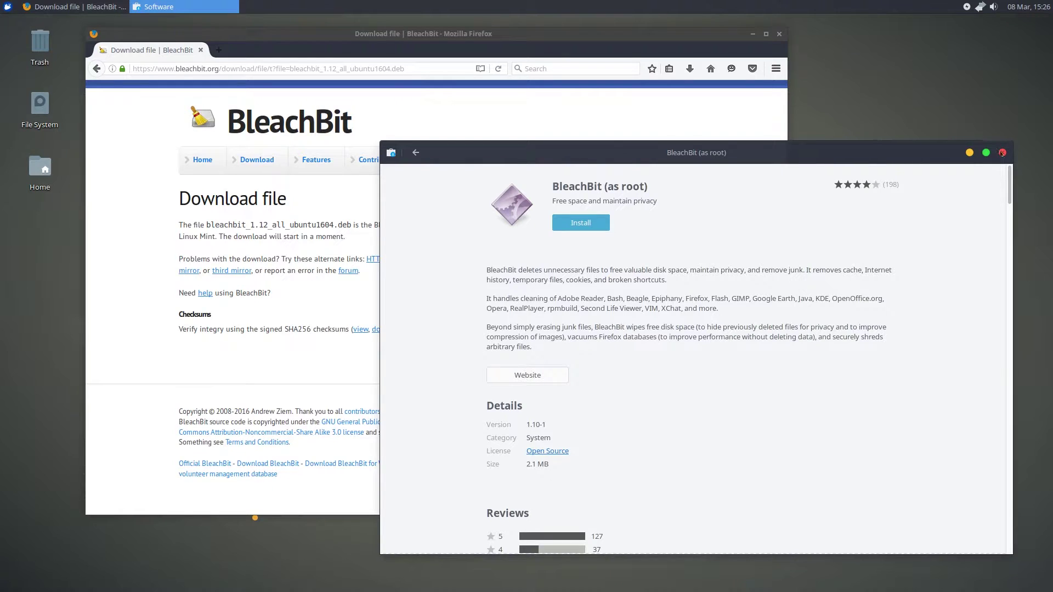
left_click(1003, 152)
key("super")
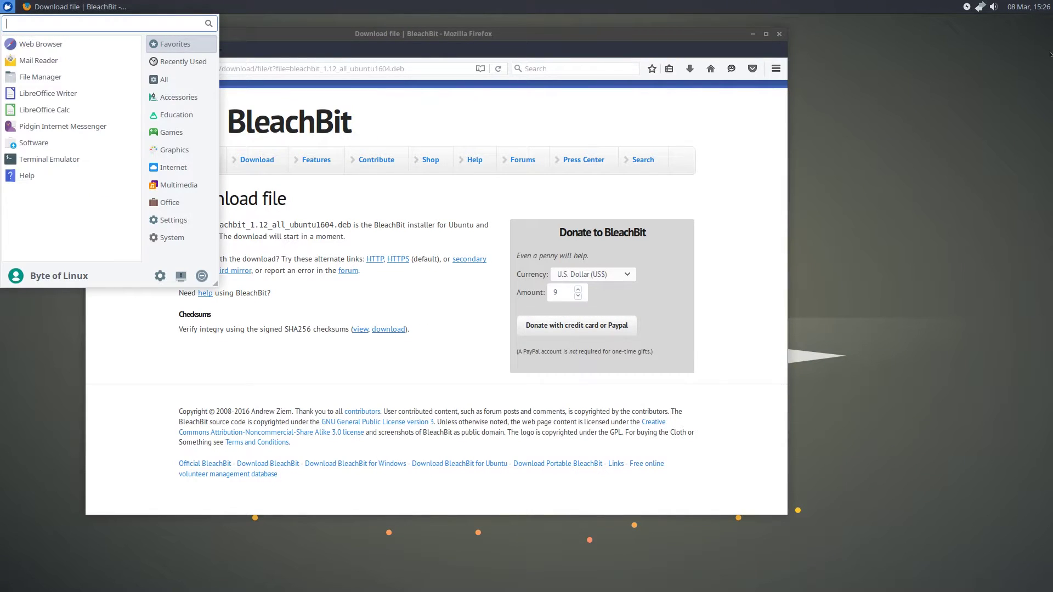
type("bleac")
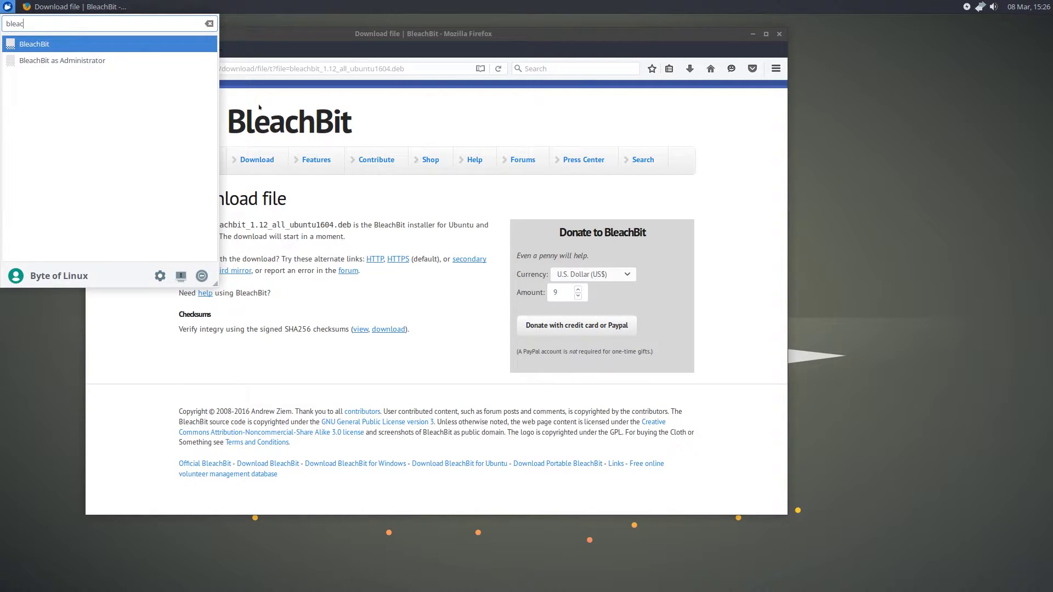
left_click(55, 60)
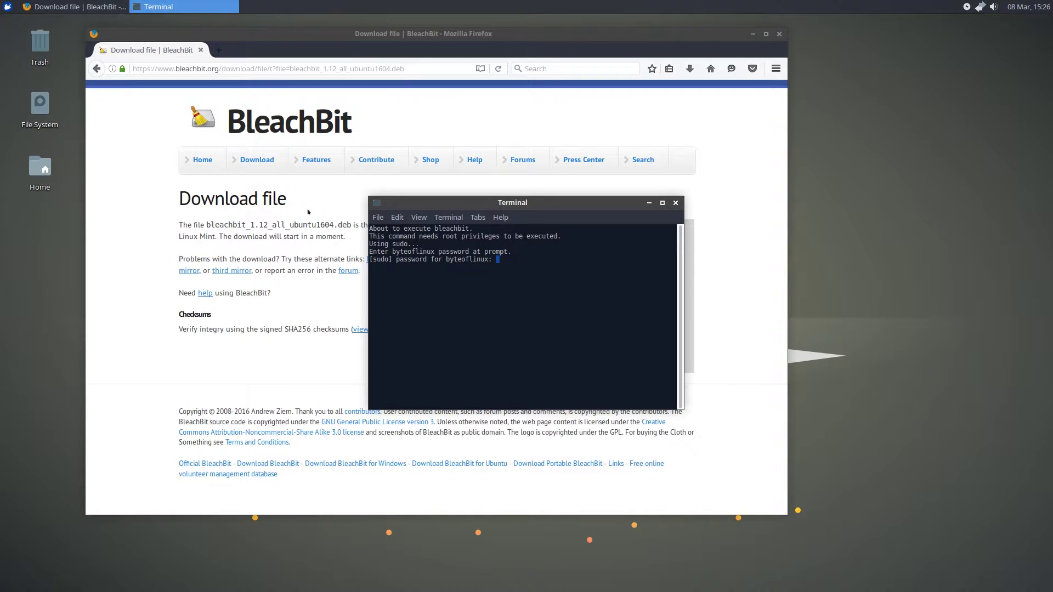
key("Return")
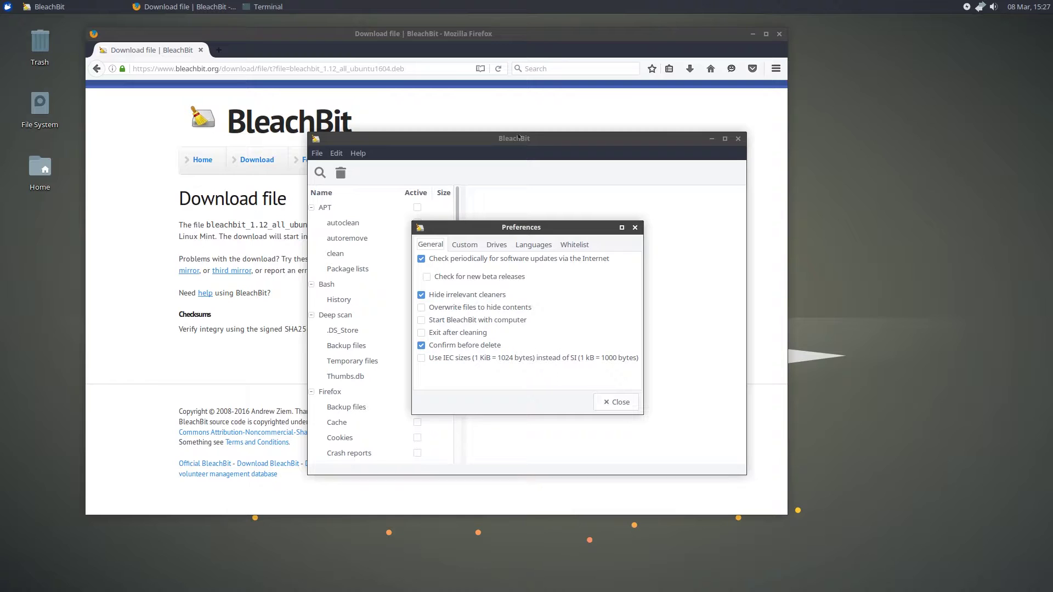
Close the Preferences dialog without changing any options and maximize the BleachBit window.
left_click_drag(518, 136, 526, 137)
left_click_drag(521, 228, 547, 195)
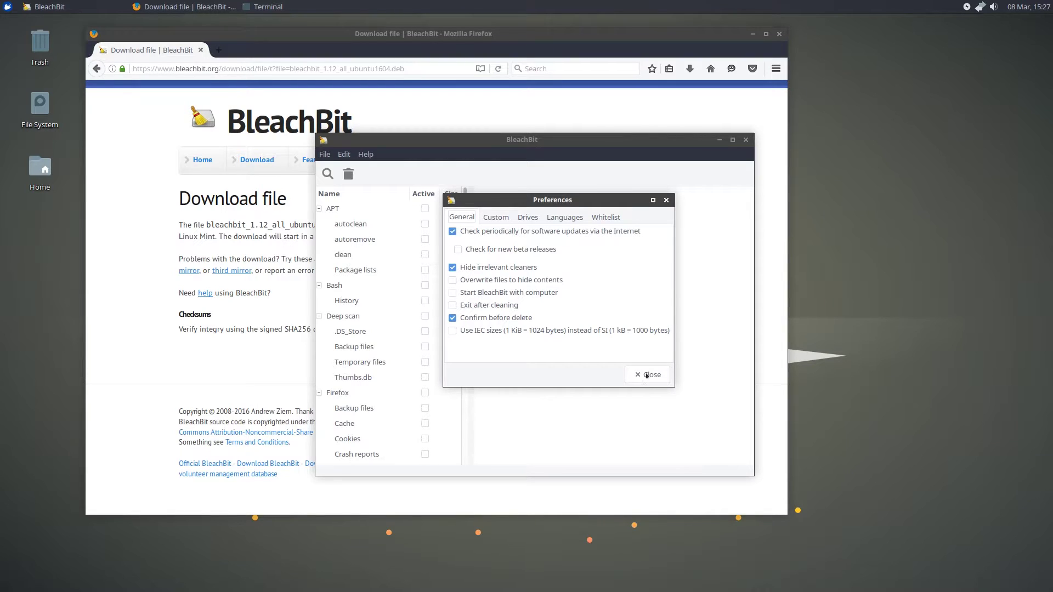
left_click(648, 374)
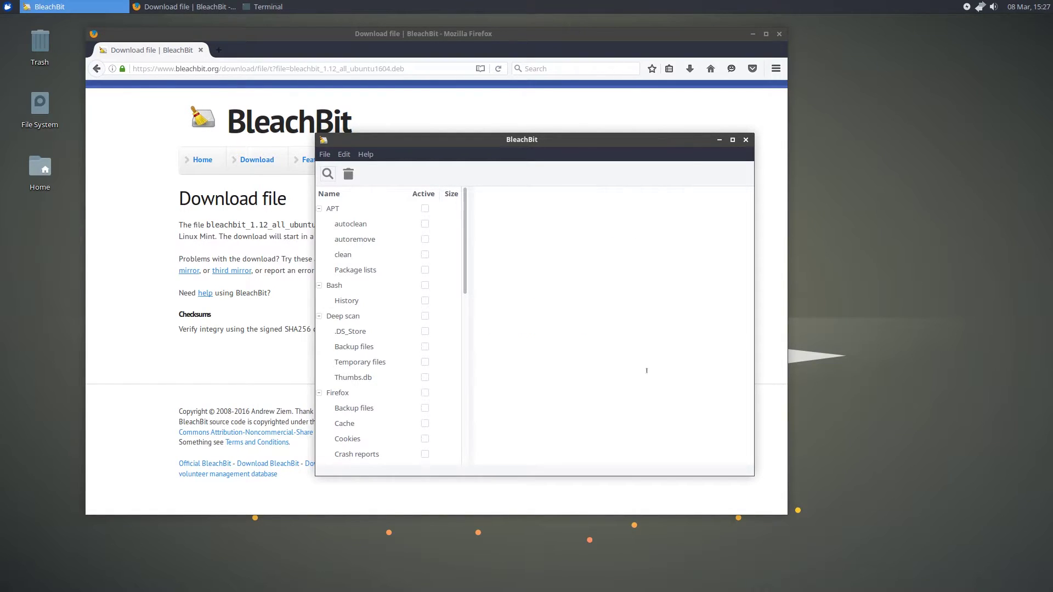
left_click_drag(463, 143, 541, 152)
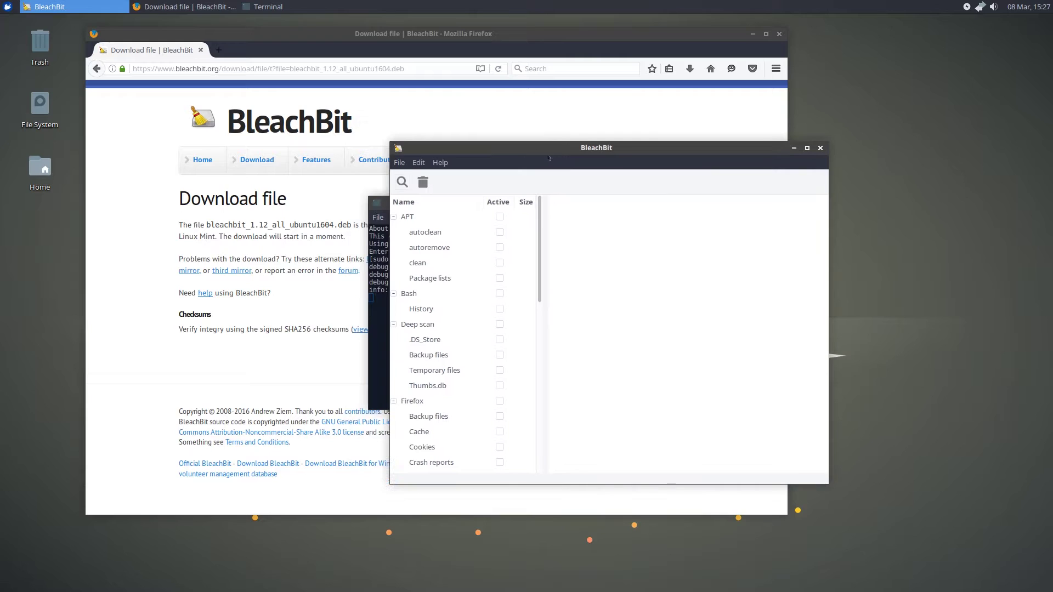
left_click(807, 148)
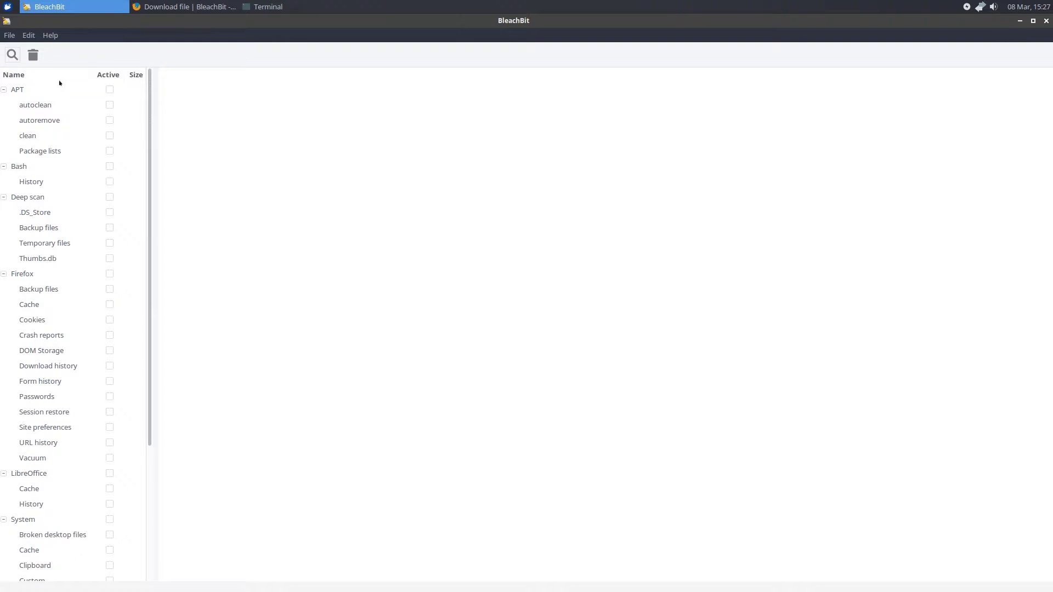
Look through the list of cleaners and activate the whole APT group.
scroll(109, 168, "down", 5)
scroll(105, 181, "up", 5)
scroll(68, 308, "down", 3)
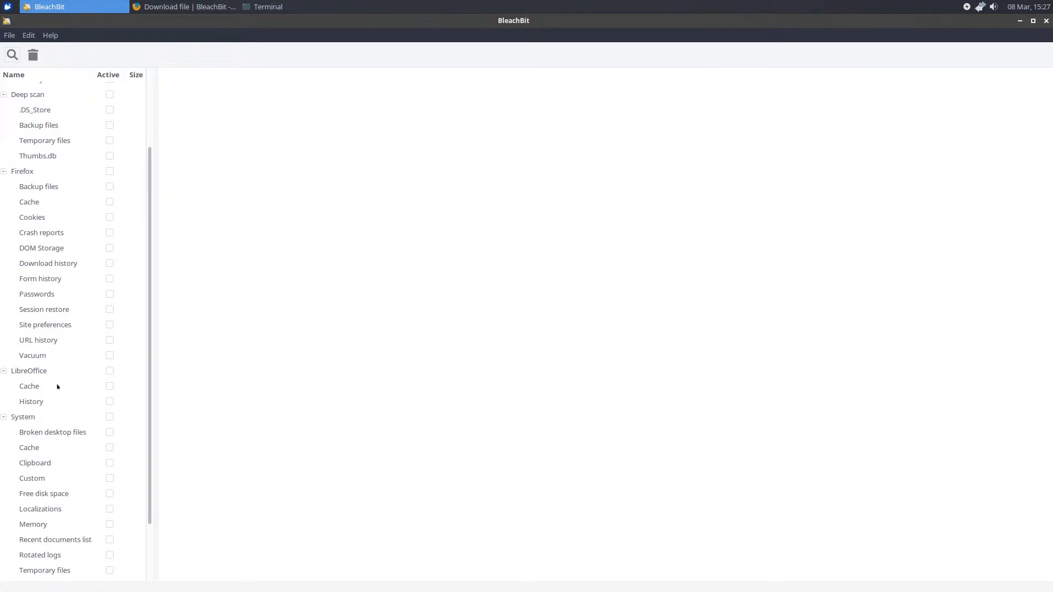
scroll(52, 419, "down", 2)
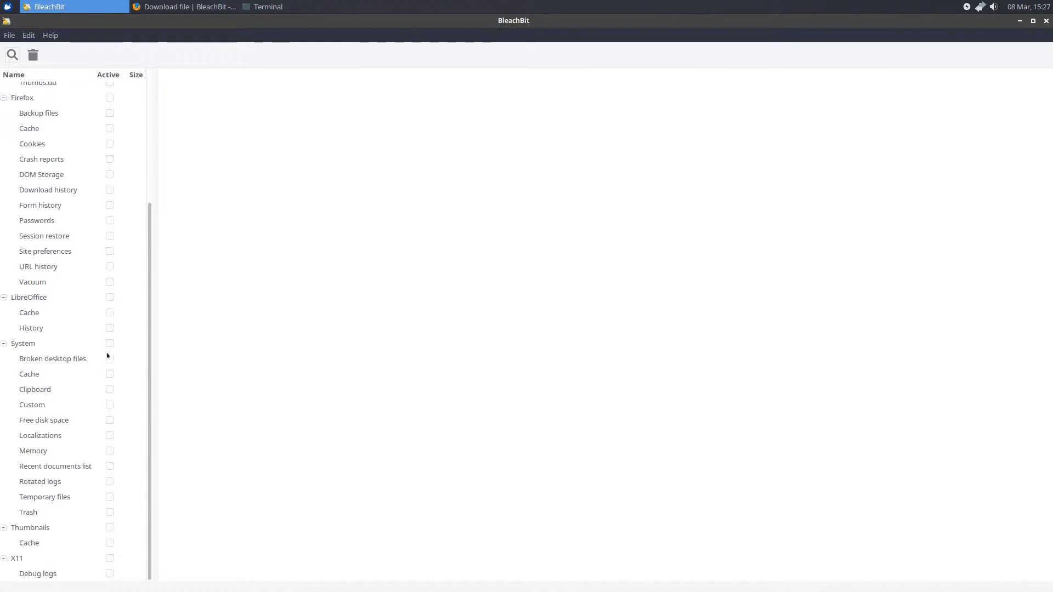
scroll(106, 340, "up", 5)
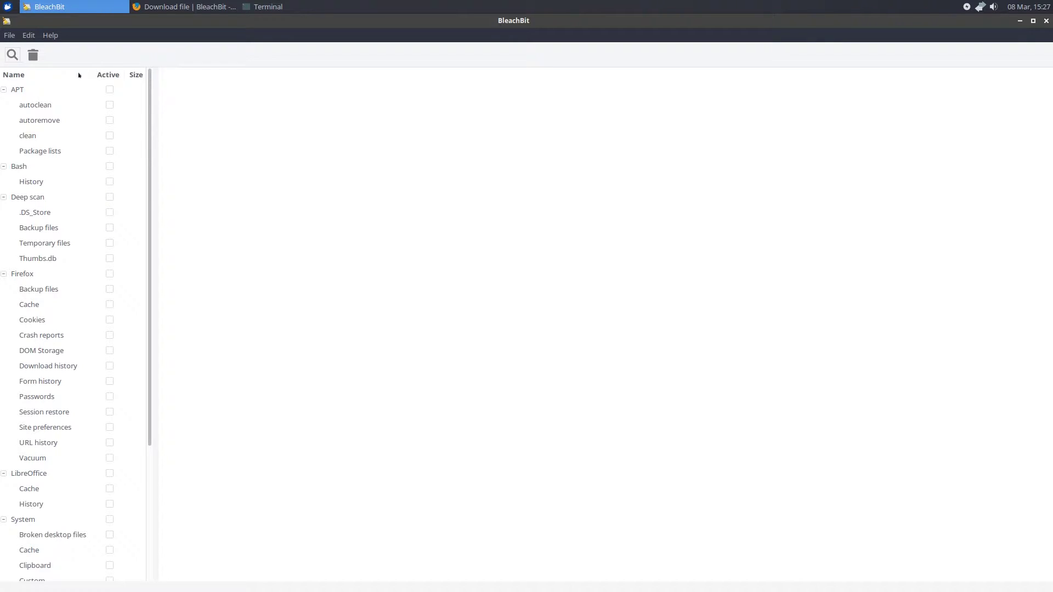
left_click(55, 90)
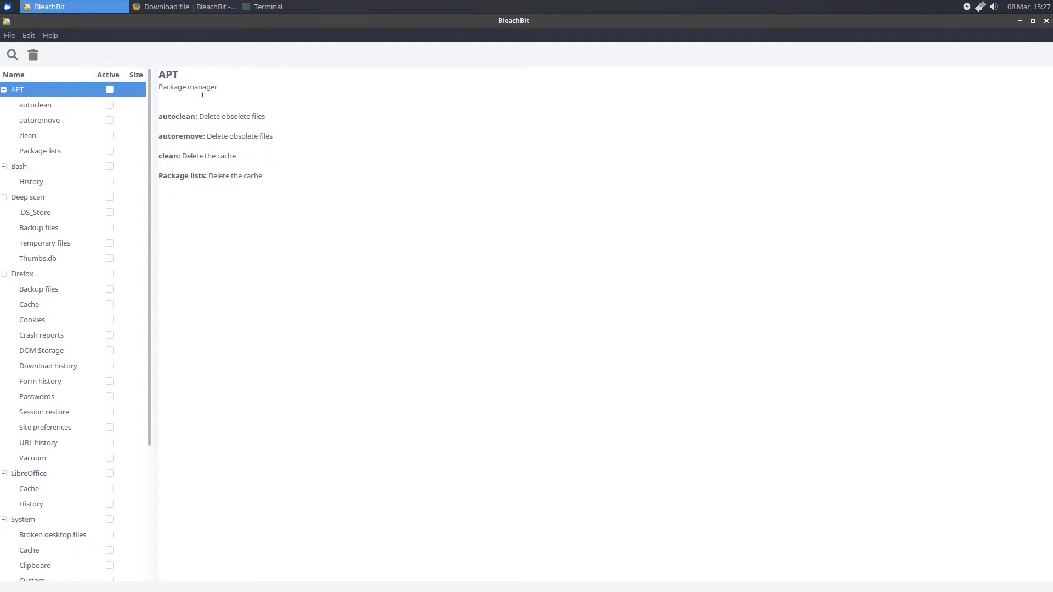
left_click(110, 90)
Check the Bash and Deep scan descriptions, and activate .DS_Store, Temporary files and Thumbs.db under Deep scan, confirming each one.
left_click(68, 166)
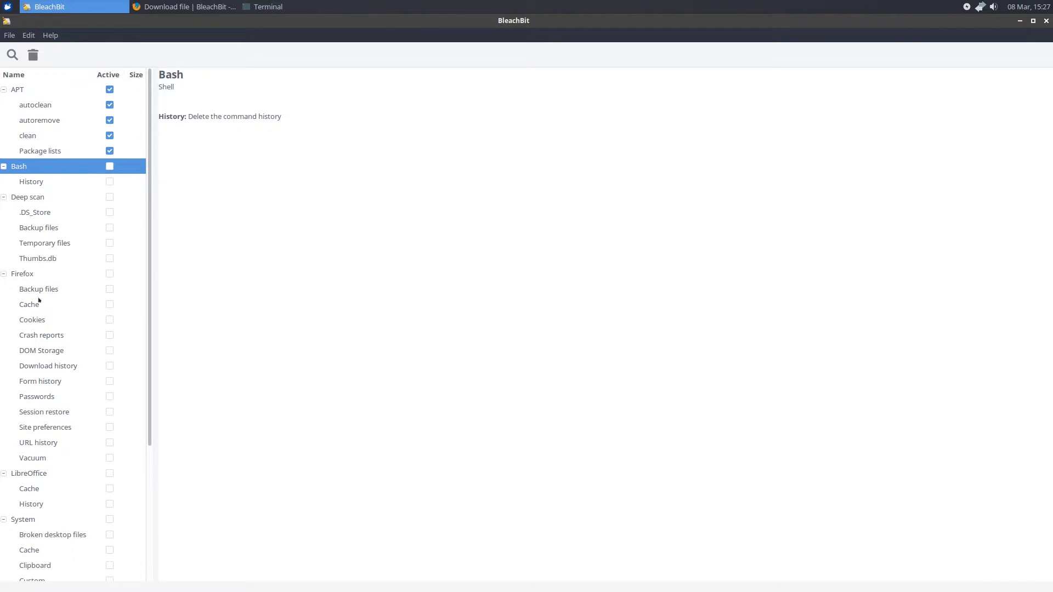
left_click(66, 198)
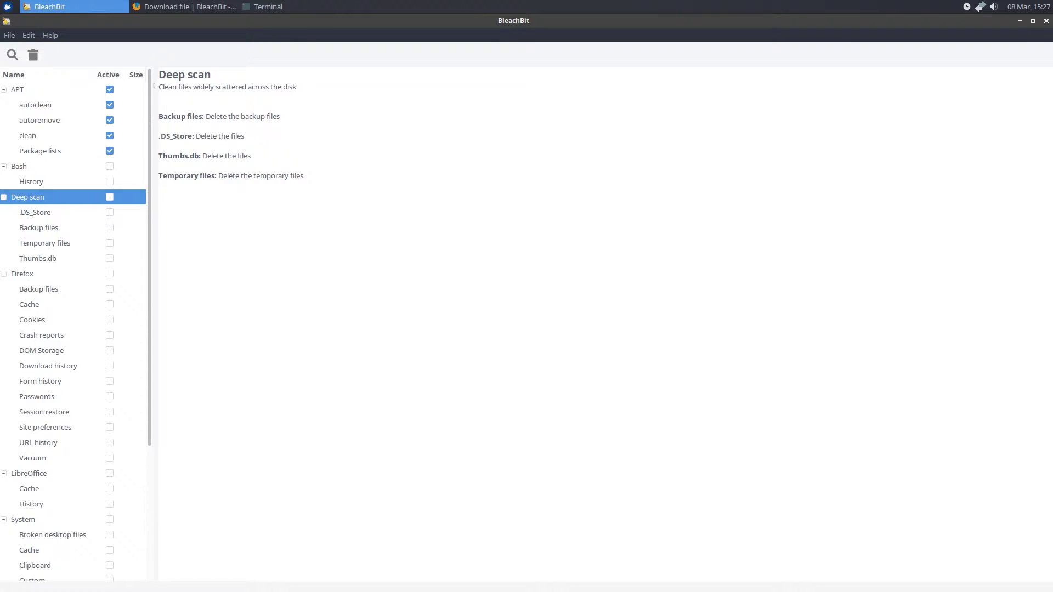
left_click_drag(160, 86, 226, 87)
left_click(226, 87)
left_click(73, 218)
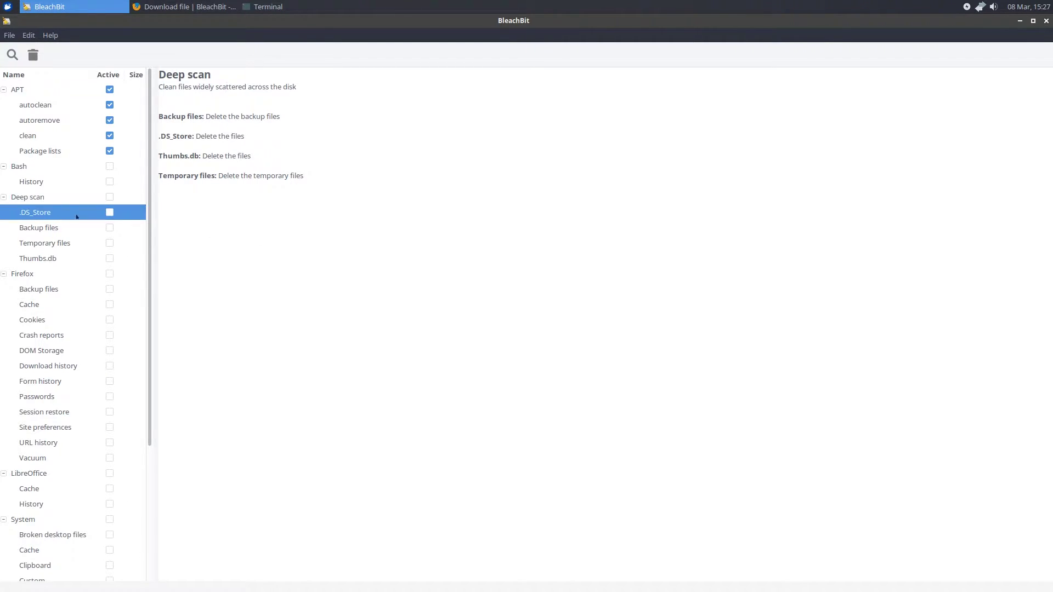
left_click(111, 213)
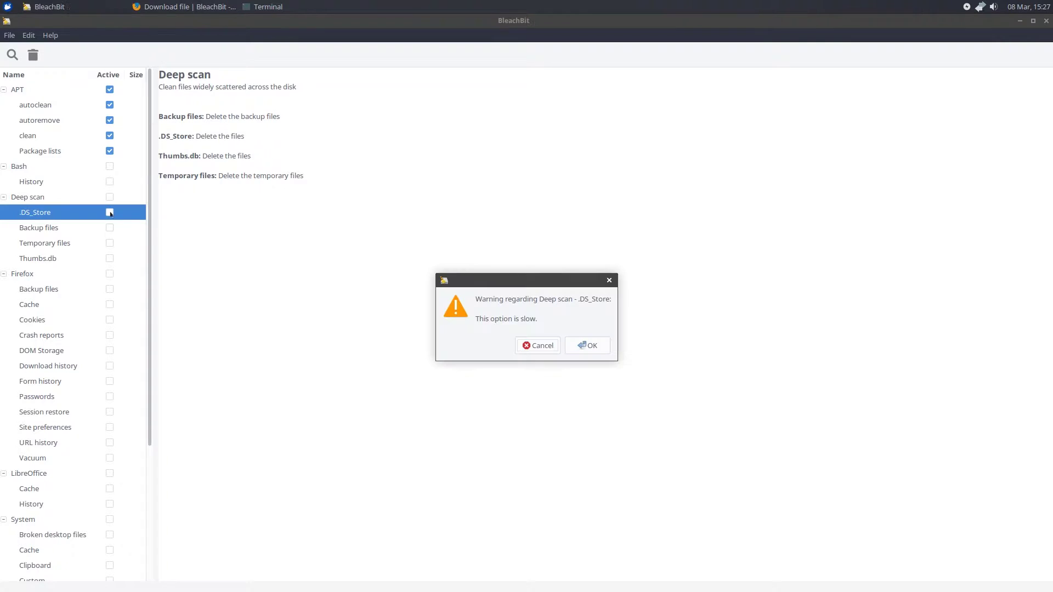
left_click(585, 346)
left_click(110, 243)
left_click(587, 344)
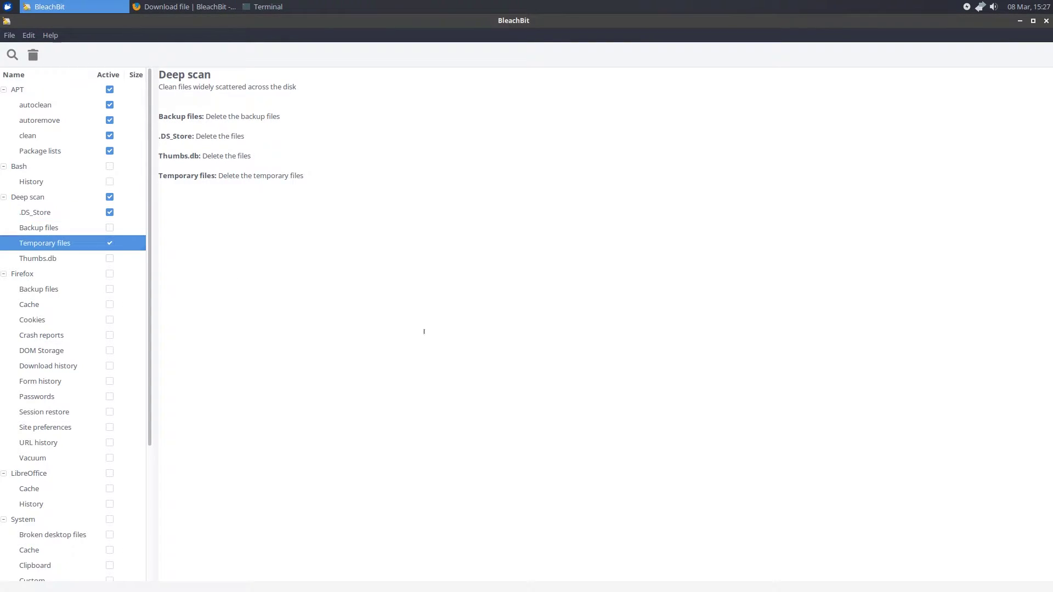
left_click(110, 259)
left_click(585, 346)
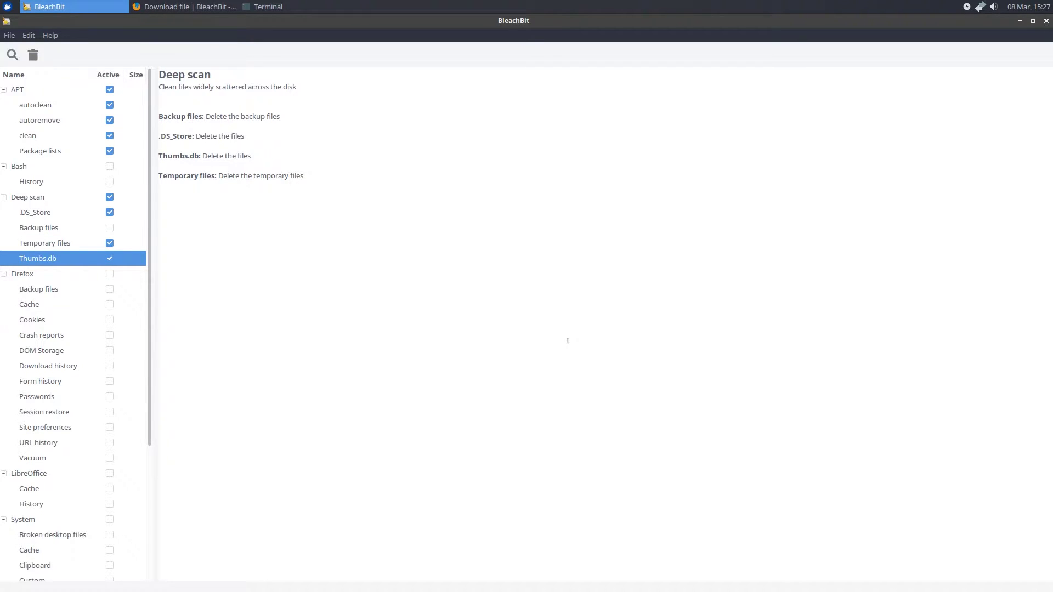
Read the Firefox cleaner descriptions and activate its Backup files, Cache, Cookies, Crash reports and DOM Storage options.
left_click(42, 275)
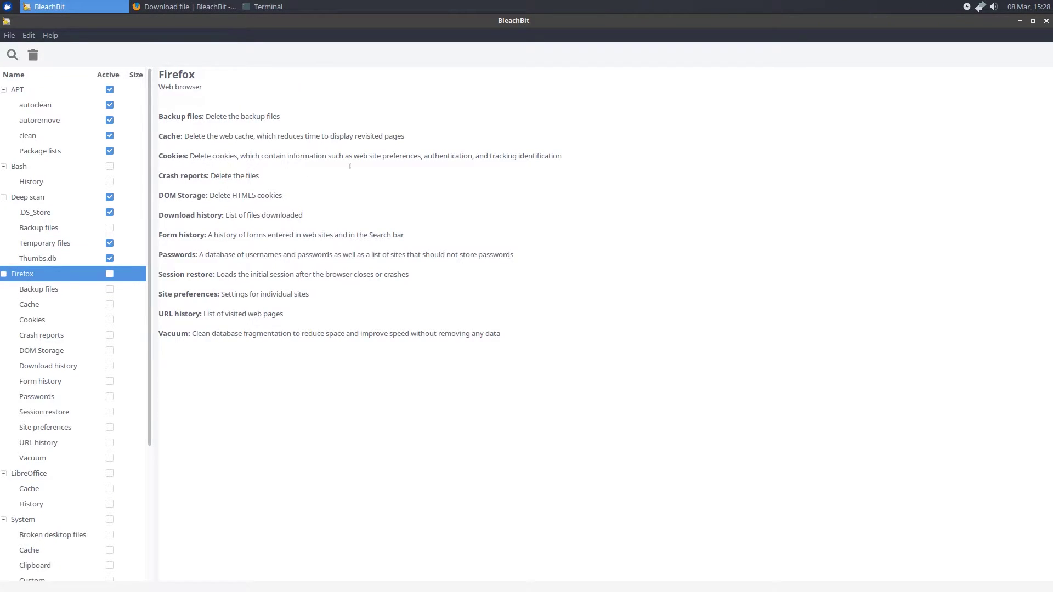
left_click(39, 295)
left_click(68, 304)
left_click(95, 283)
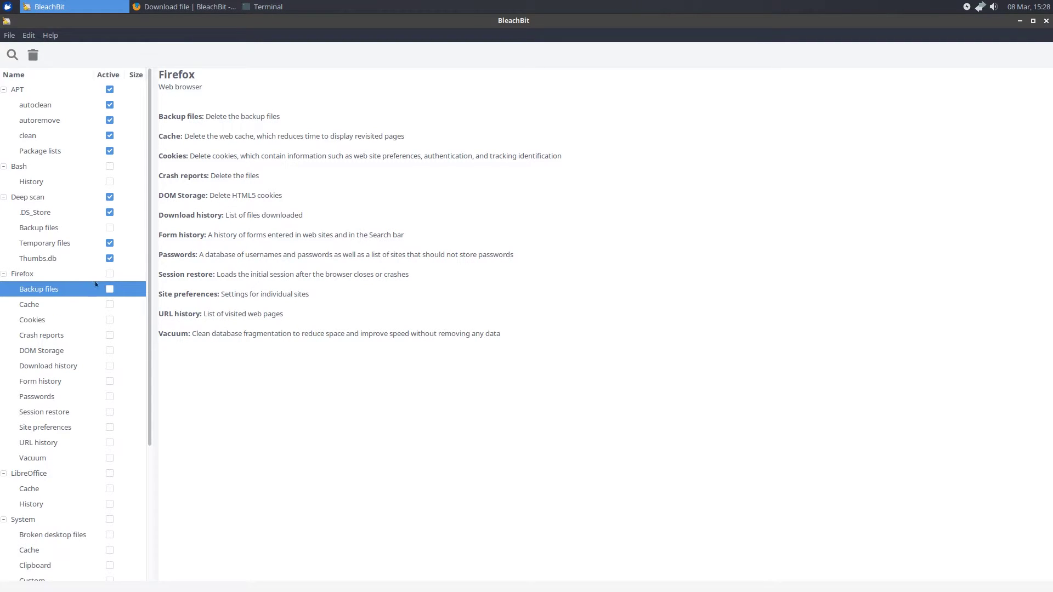
left_click(109, 289)
left_click(110, 304)
left_click(110, 320)
left_click(109, 335)
left_click(108, 351)
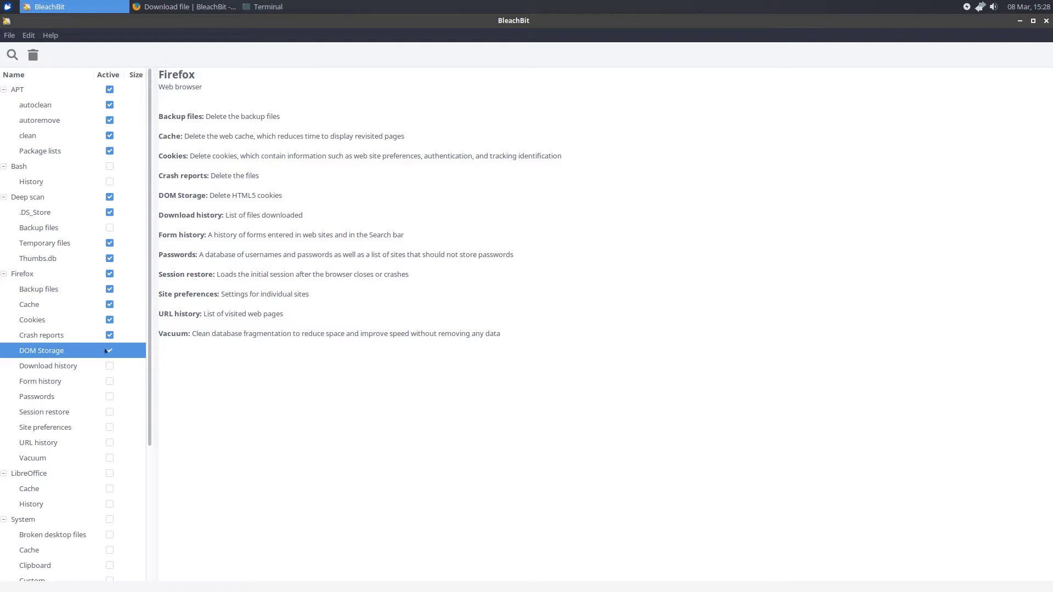
Activate the Session restore, Site preferences, URL history and Vacuum options for Firefox.
left_click(109, 412)
left_click(110, 427)
left_click(110, 443)
left_click(110, 458)
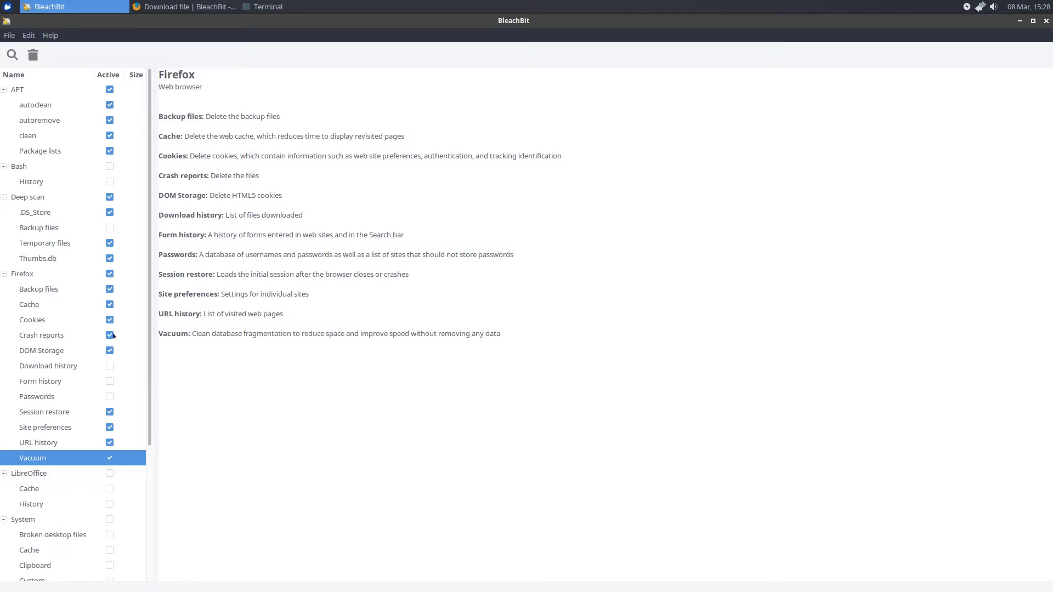
Read the LibreOffice cleaner descriptions and activate the whole LibreOffice group.
scroll(115, 337, "down", 1)
left_click(54, 427)
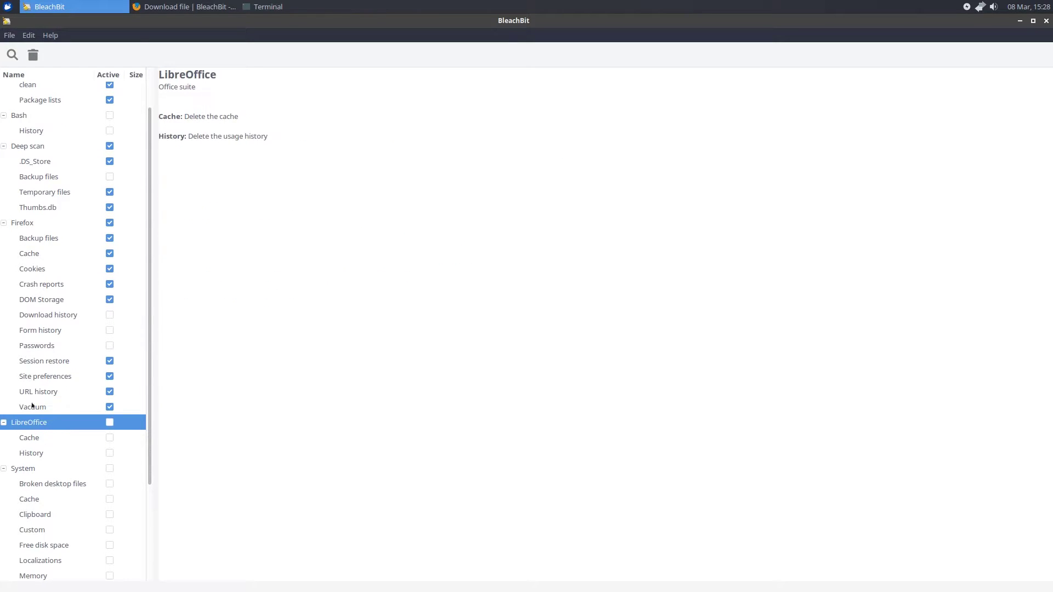
left_click_drag(279, 140, 159, 475)
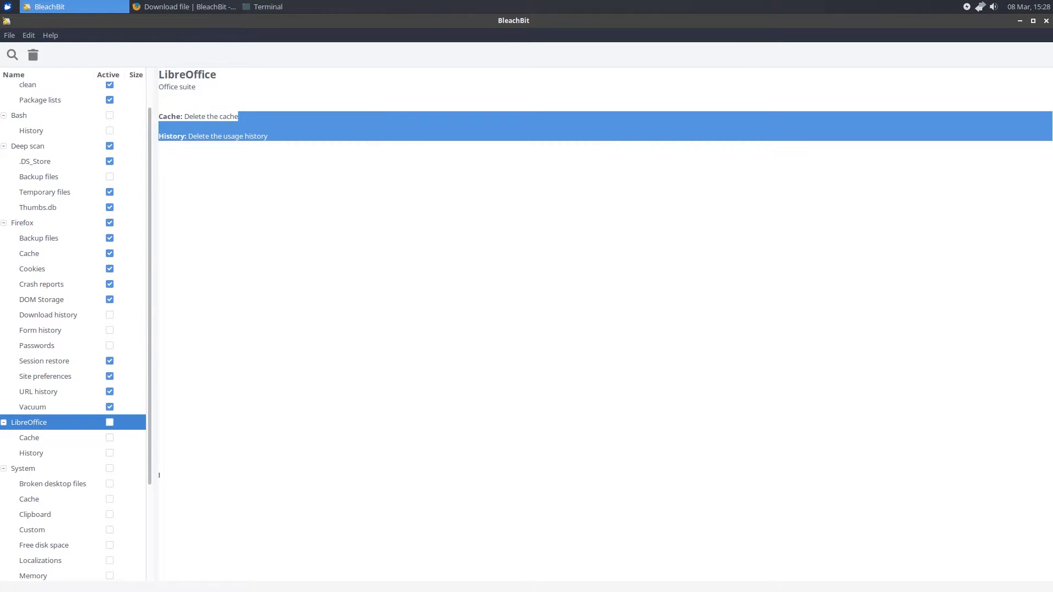
left_click(107, 423)
Read the System cleaner descriptions and activate the whole System group, accepting the warnings for options such as Free disk space and Memory.
scroll(92, 454, "down", 1)
left_click(65, 415)
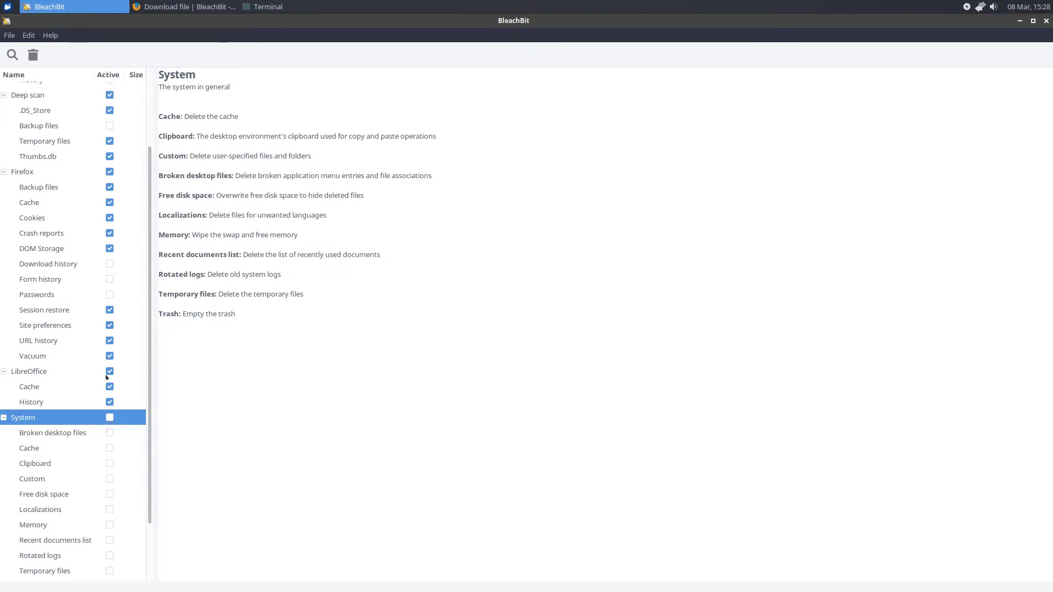
scroll(105, 373, "down", 1)
left_click_drag(195, 294, 165, 294)
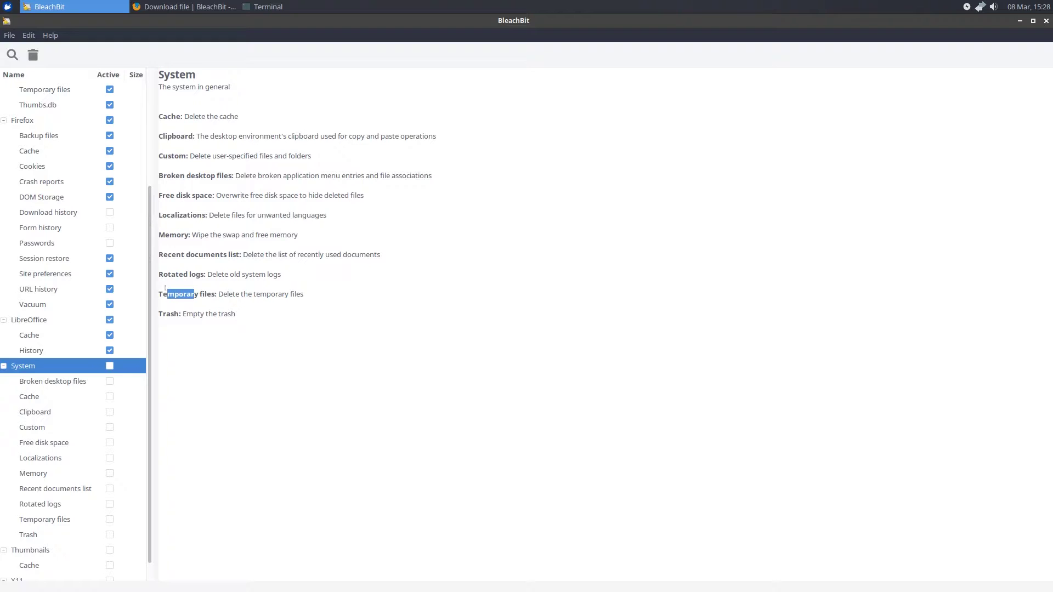
left_click_drag(274, 329, 166, 314)
left_click_drag(186, 235, 168, 235)
scroll(98, 347, "down", 1)
left_click(109, 343)
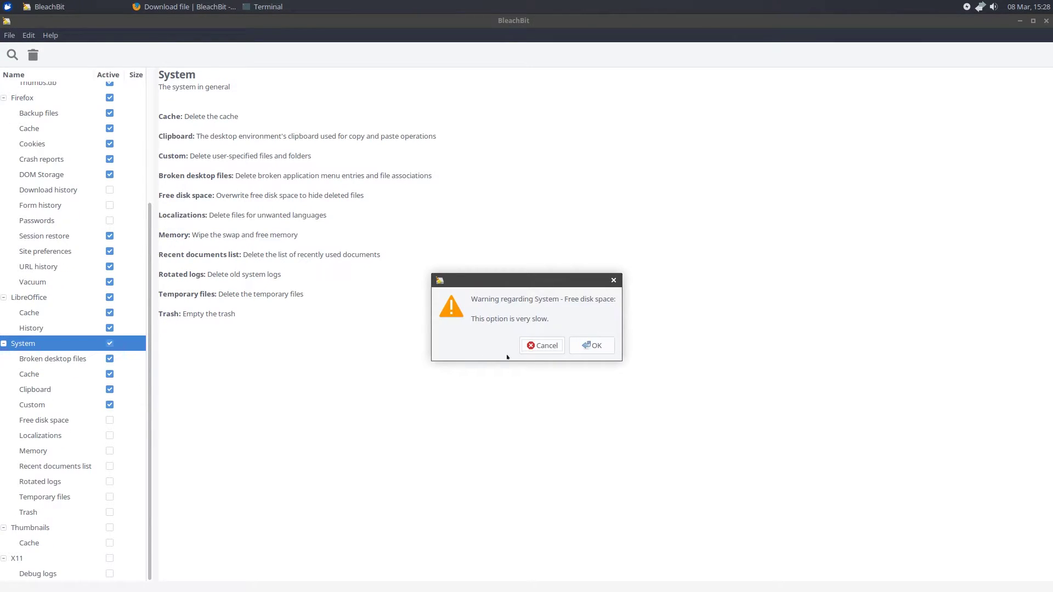
left_click(581, 346)
left_click(581, 345)
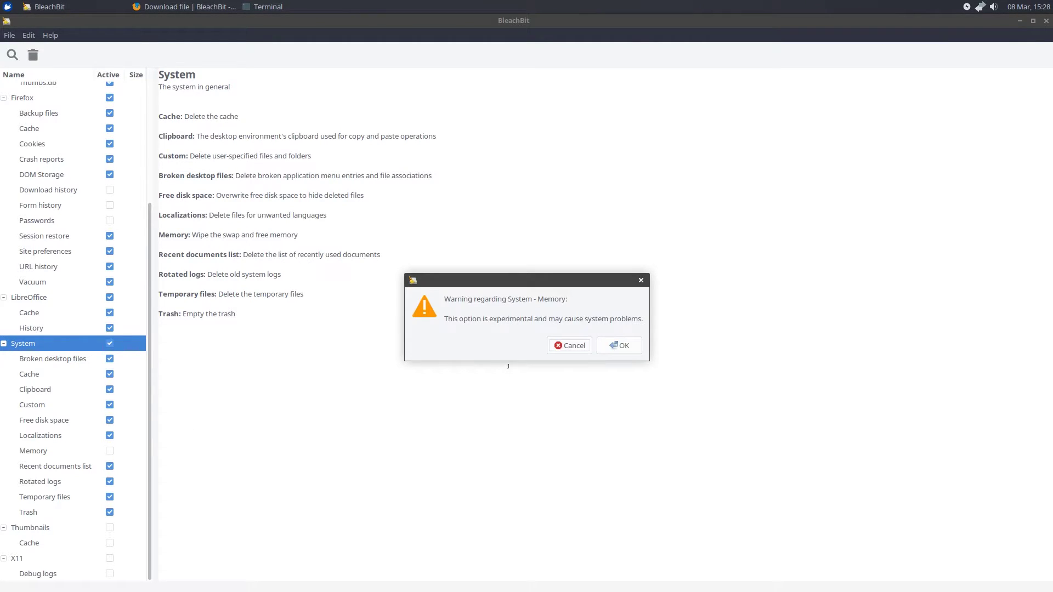
left_click(619, 346)
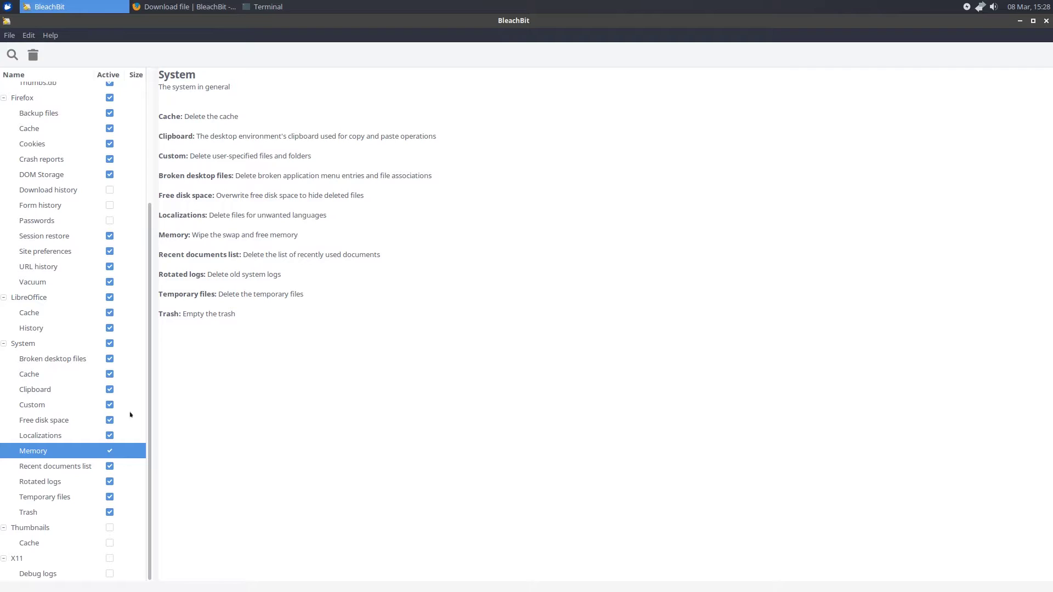
Activate the Thumbnails and X11 cleaner groups after checking their descriptions.
left_click(59, 527)
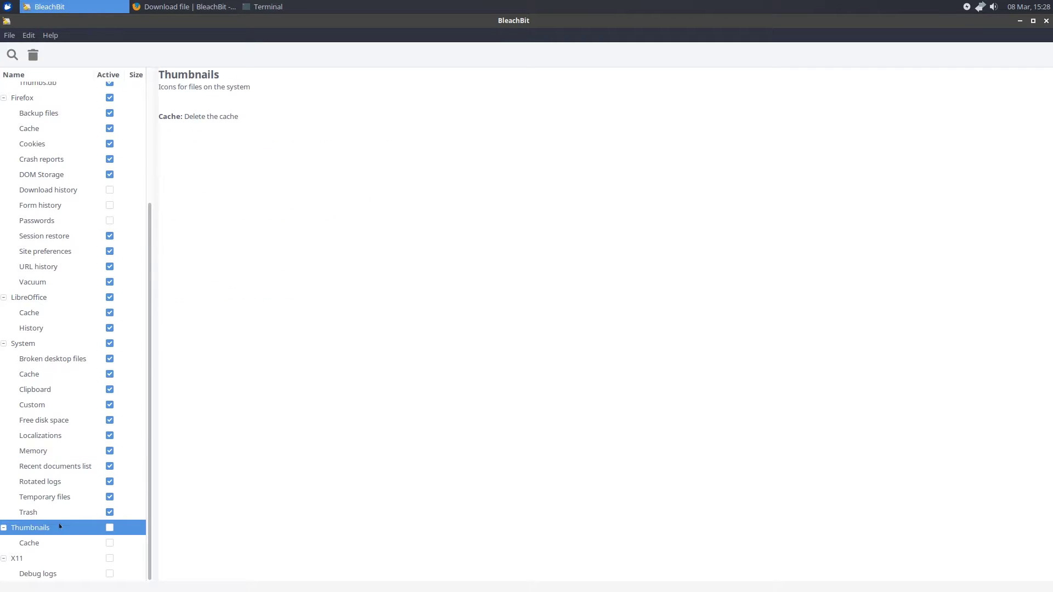
left_click(110, 527)
left_click(86, 560)
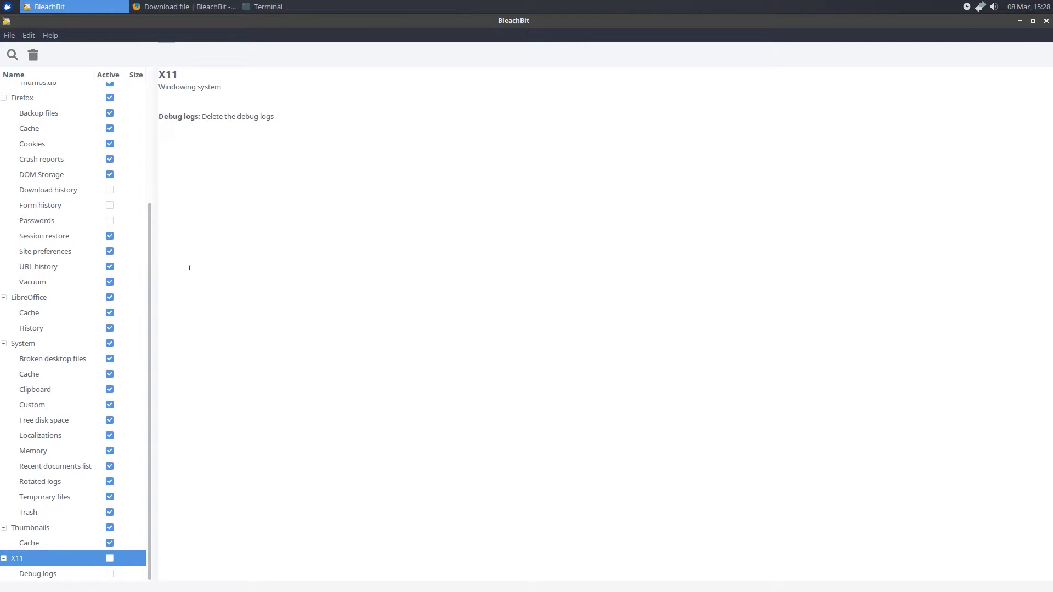
left_click(110, 559)
Run the cleaning with all the activated cleaners and confirm the permanent deletion of the files.
scroll(147, 497, "up", 4)
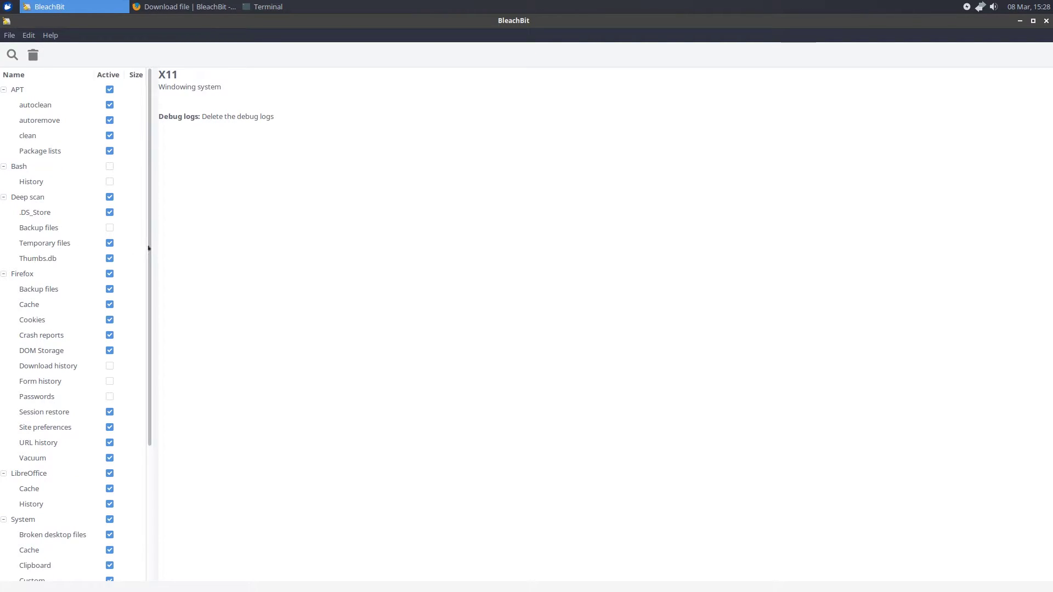
left_click_drag(151, 380, 127, 86)
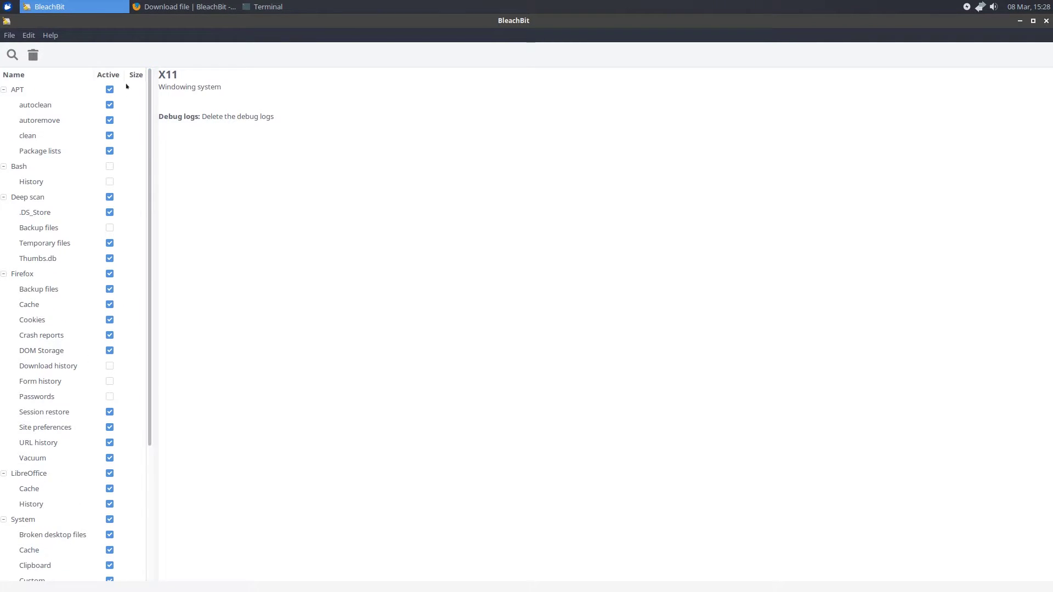
left_click(32, 51)
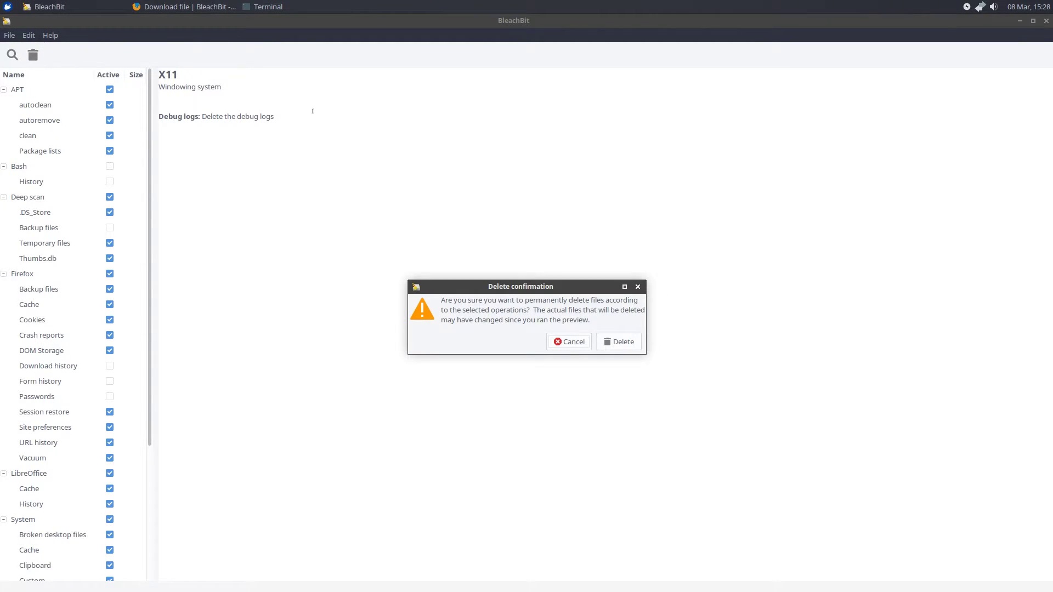
left_click(616, 344)
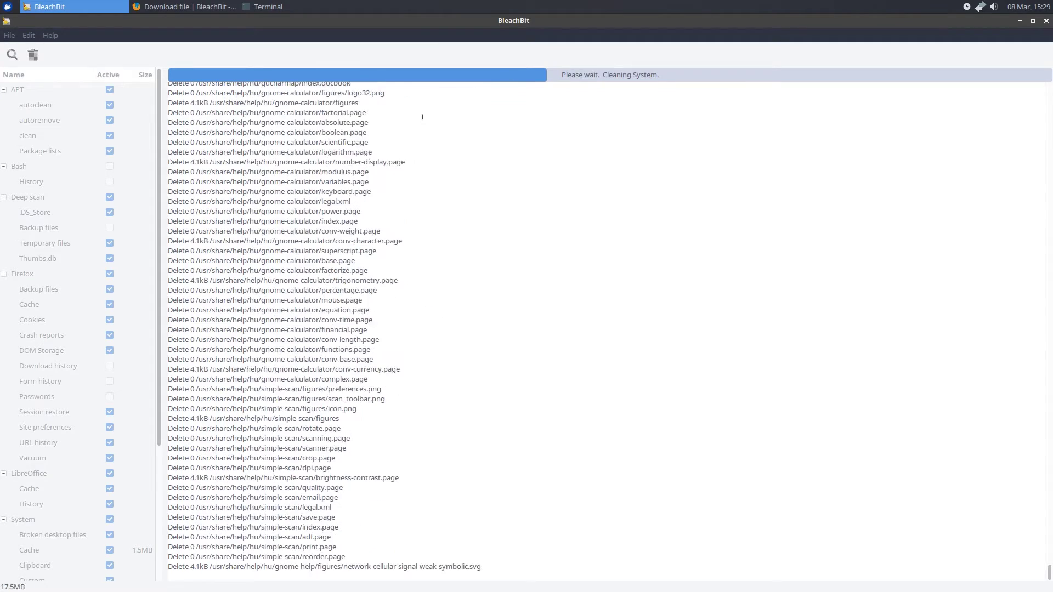
left_click_drag(179, 160, 485, 581)
left_click(375, 557)
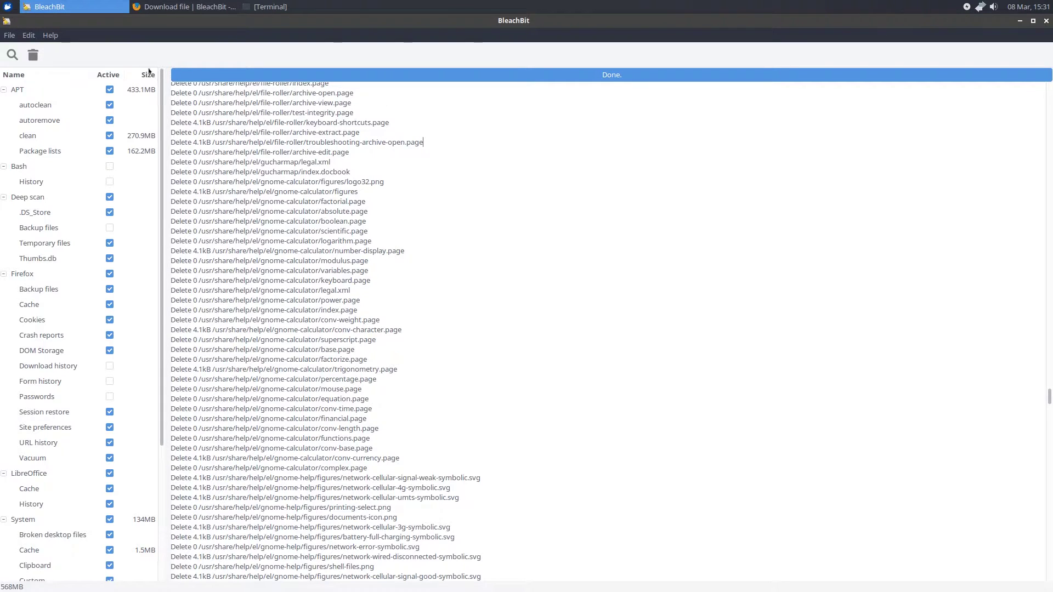
Examine the space freed by the APT, System, Thumbnails and X11 cleaners.
left_click(137, 89)
left_click(140, 135)
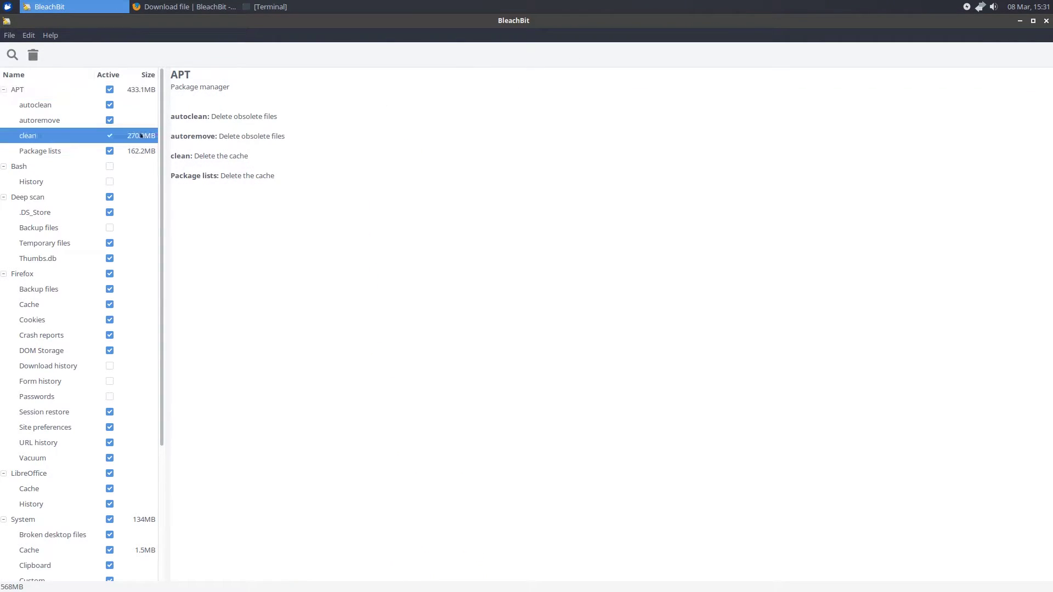
left_click(140, 151)
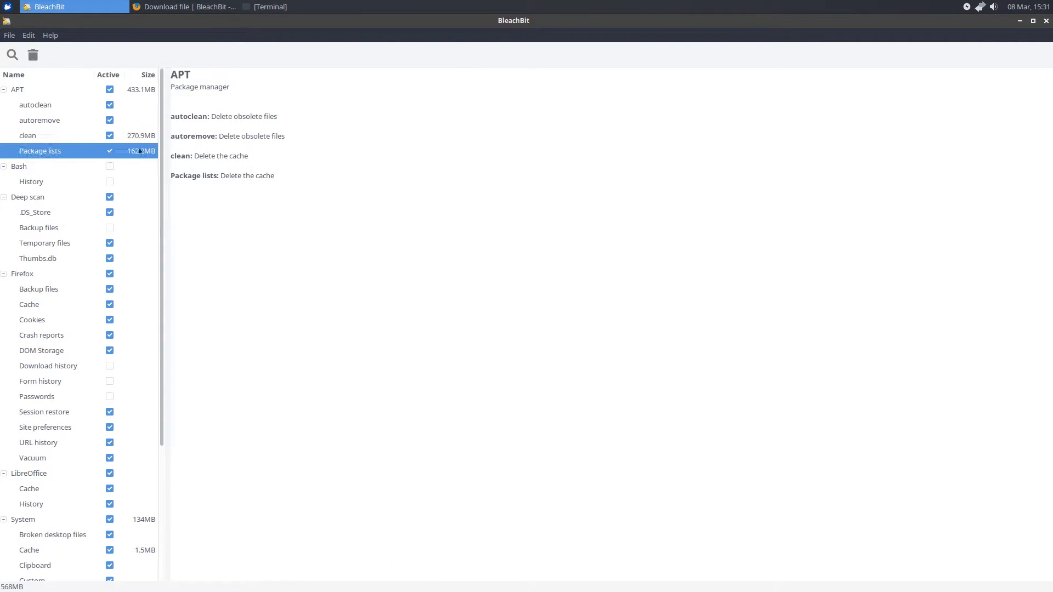
left_click(138, 91)
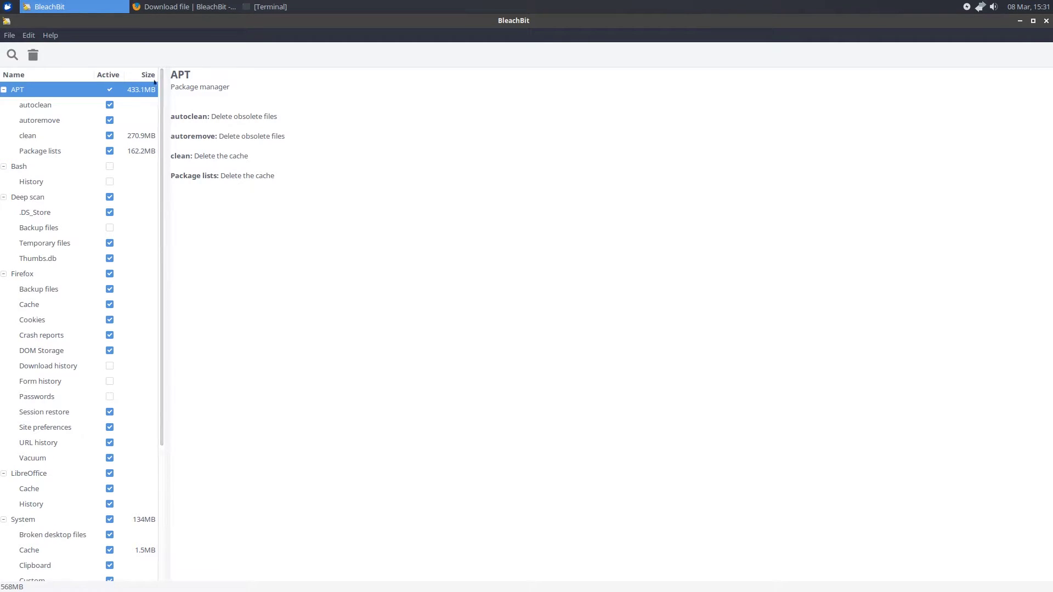
scroll(135, 233, "down", 5)
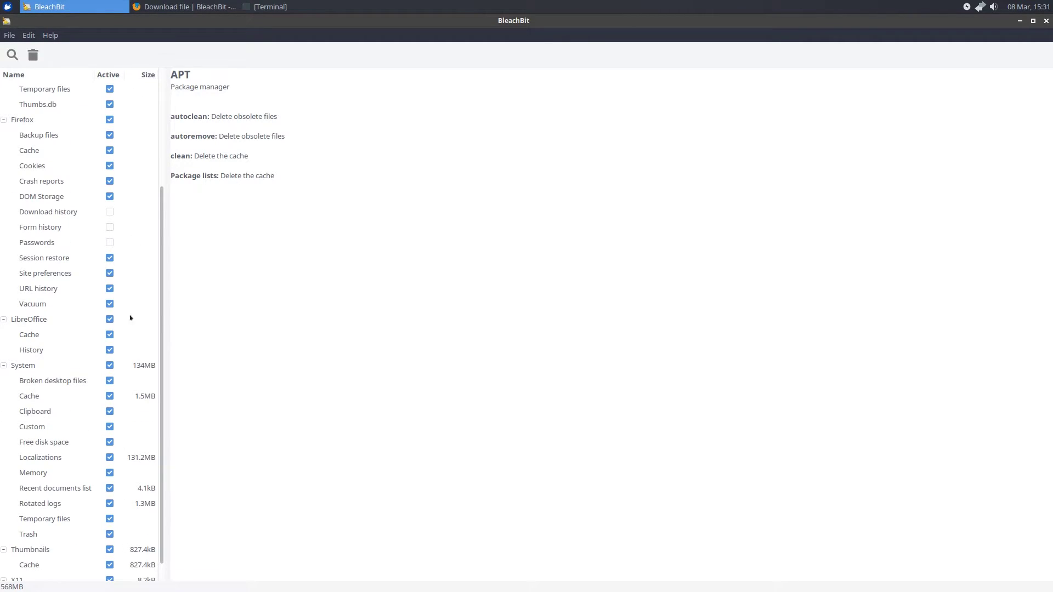
left_click(139, 364)
scroll(141, 371, "down", 1)
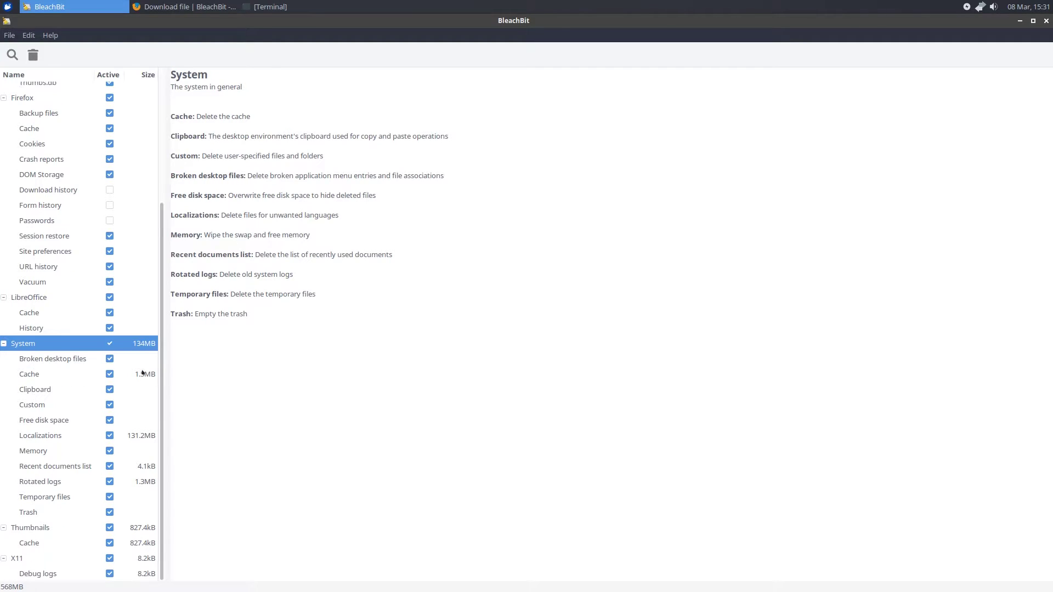
left_click(141, 530)
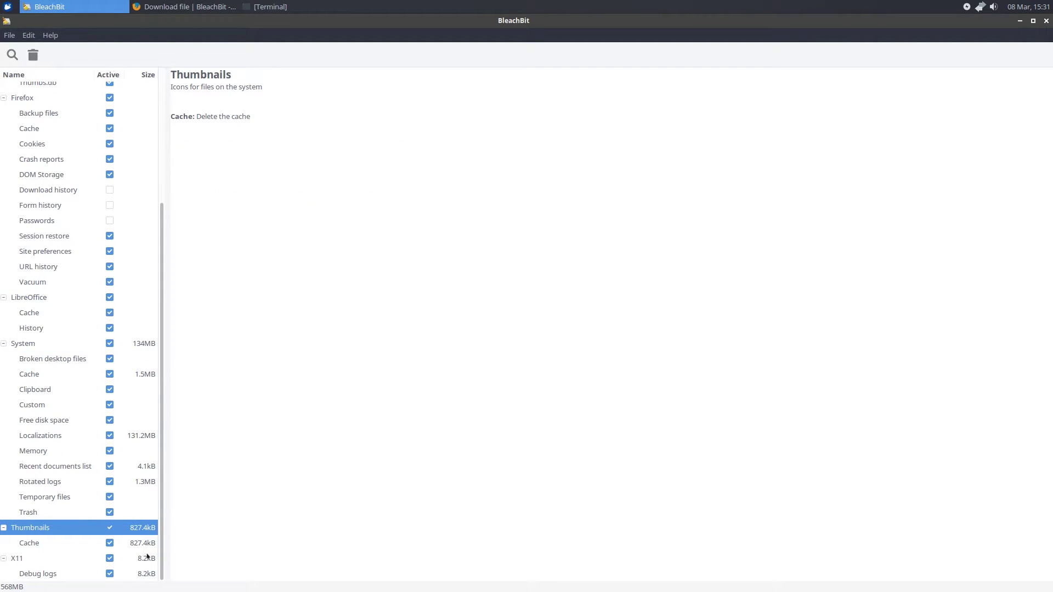
left_click(143, 556)
left_click(88, 530)
left_click(73, 558)
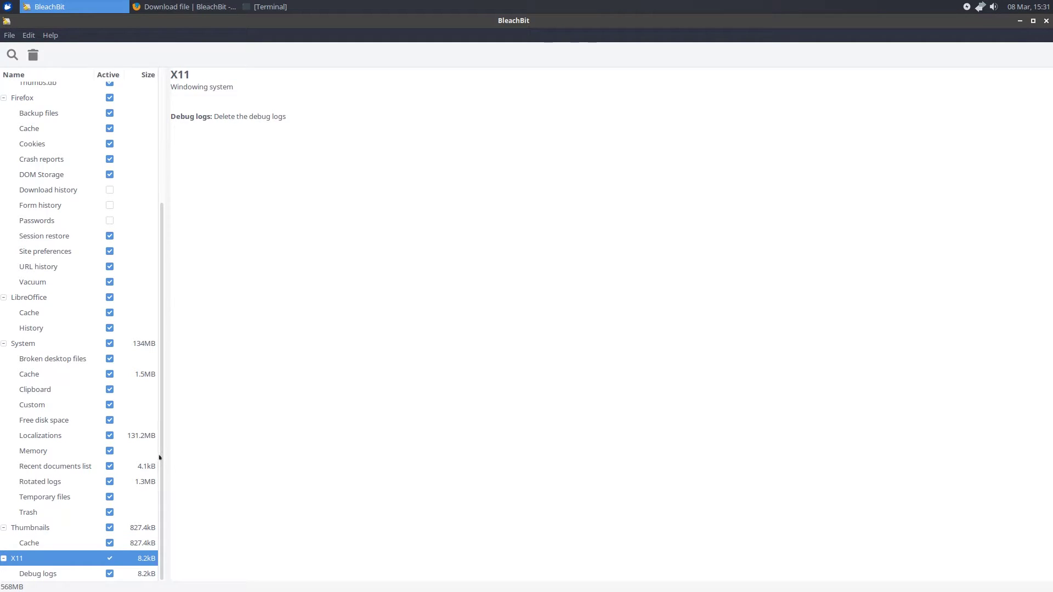
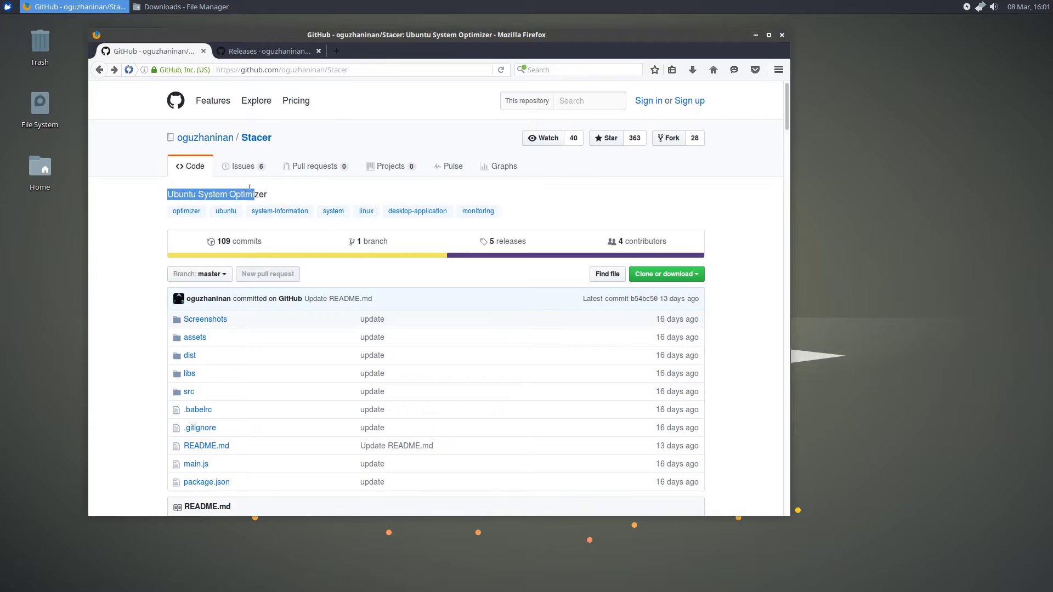
Read the Stacer README on GitHub in Firefox, checking its installation instructions and the releases page reference.
scroll(430, 375, "down", 8)
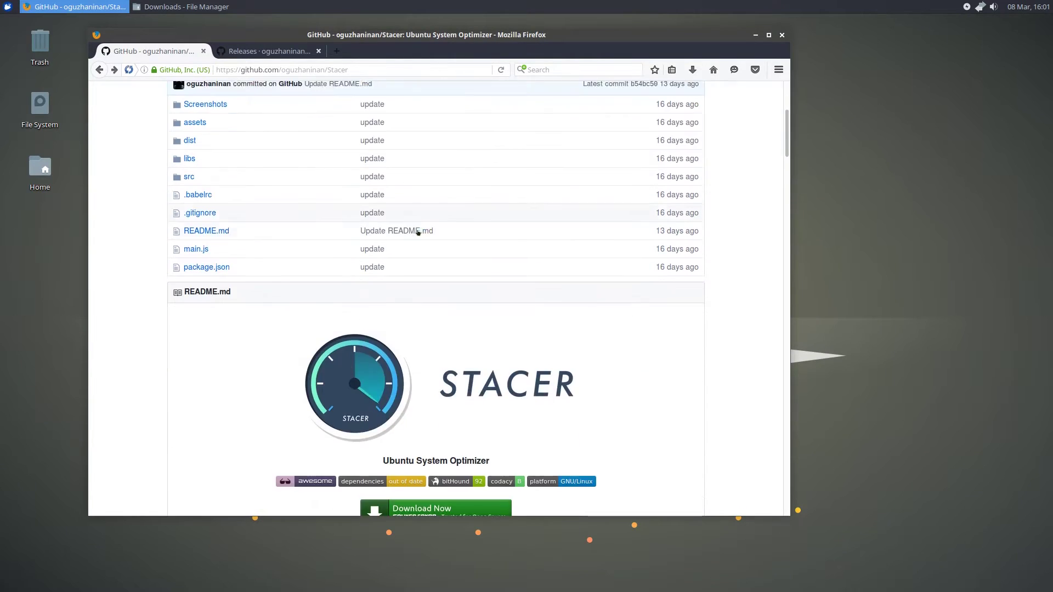
scroll(429, 374, "down", 6)
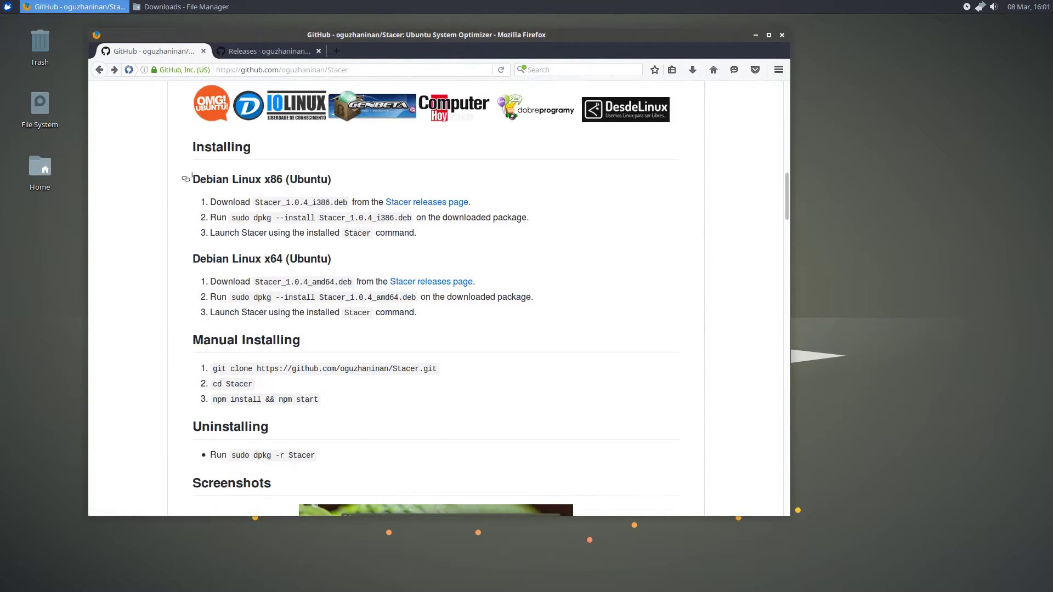
left_click_drag(191, 173, 289, 399)
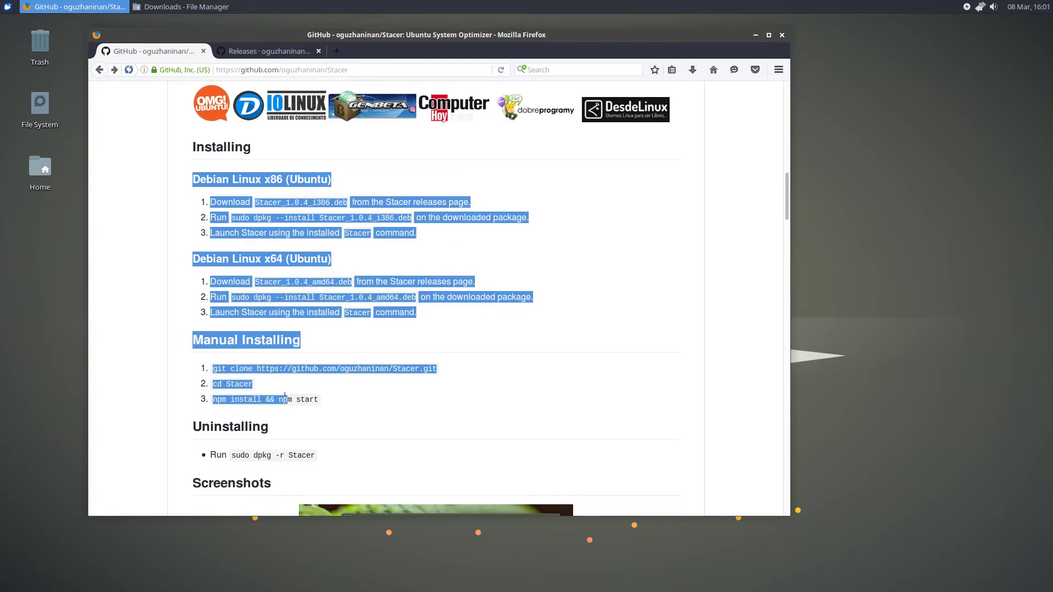
left_click(289, 399)
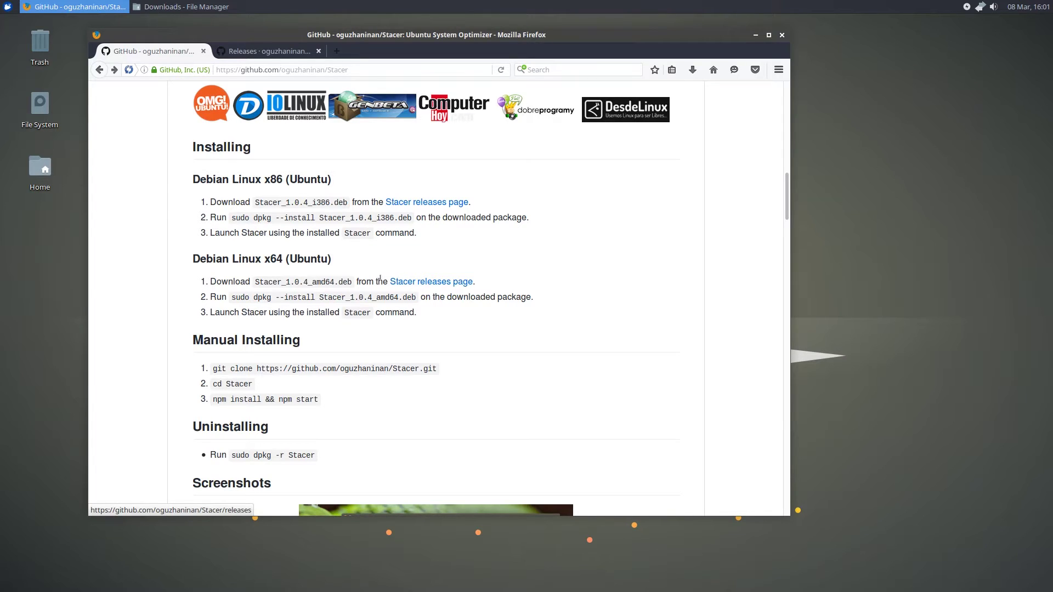
left_click_drag(388, 281, 474, 282)
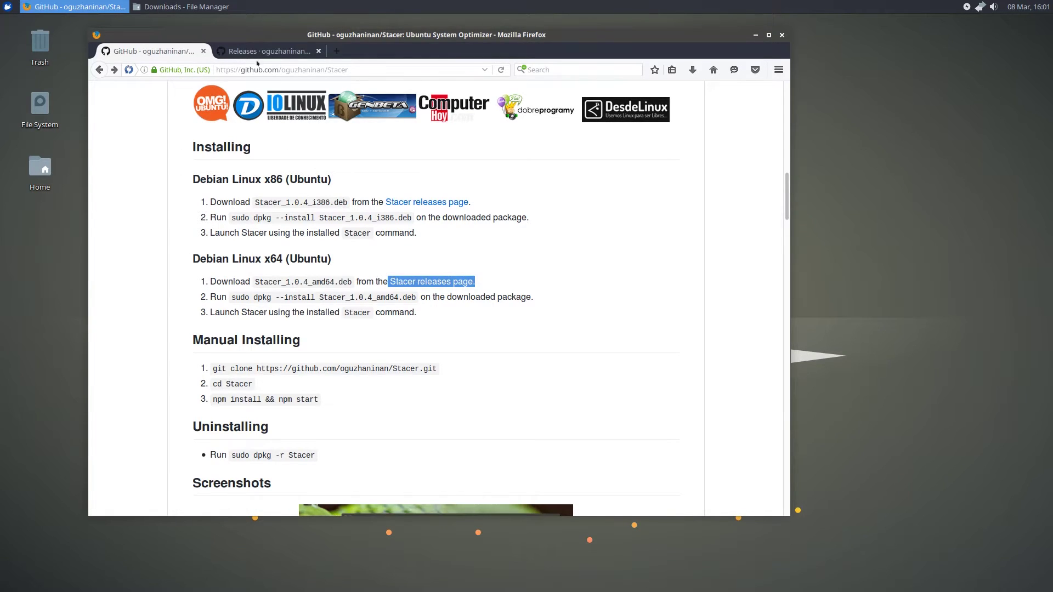
Open the Stacer Releases page and check the download files offered for v1.0.4.
left_click(258, 52)
left_click_drag(285, 348, 371, 443)
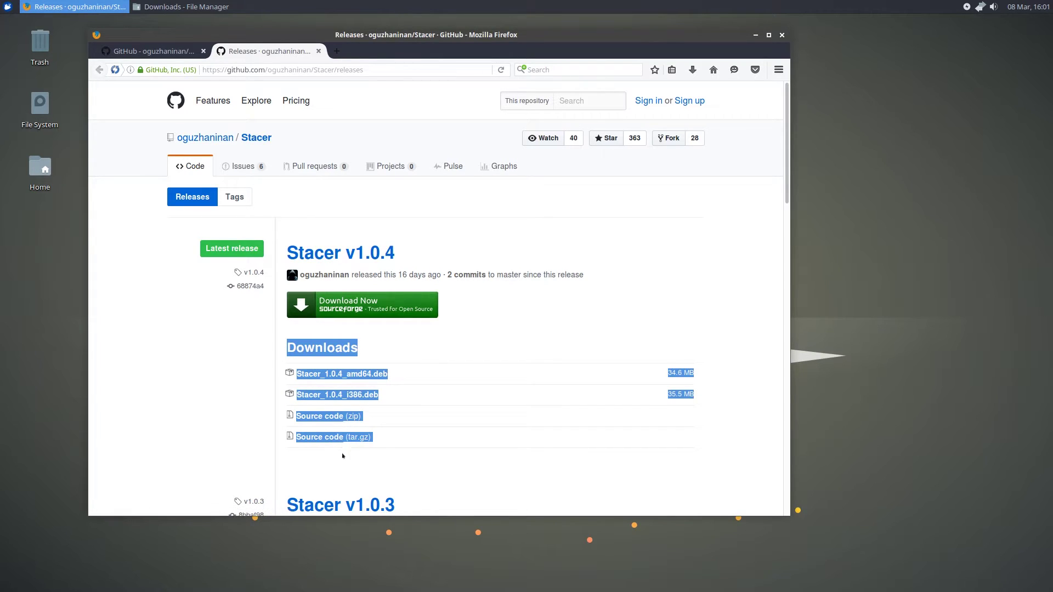
left_click(342, 463)
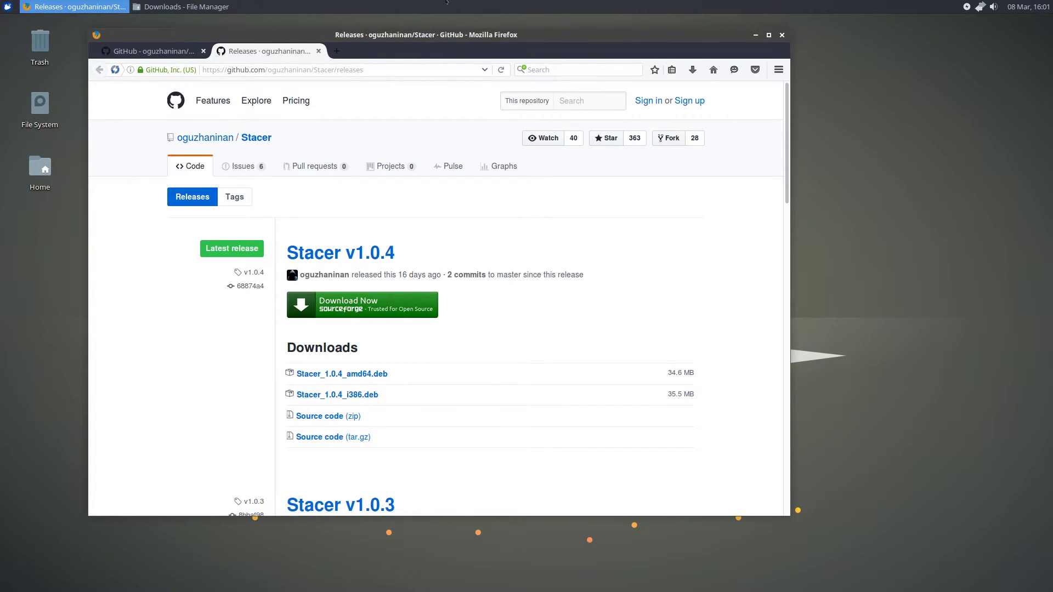
Switch to the file manager and select Stacer_1.0.4_amd64.deb in the Downloads folder.
left_click(184, 6)
left_click(563, 268)
left_click(571, 294)
left_click(545, 245)
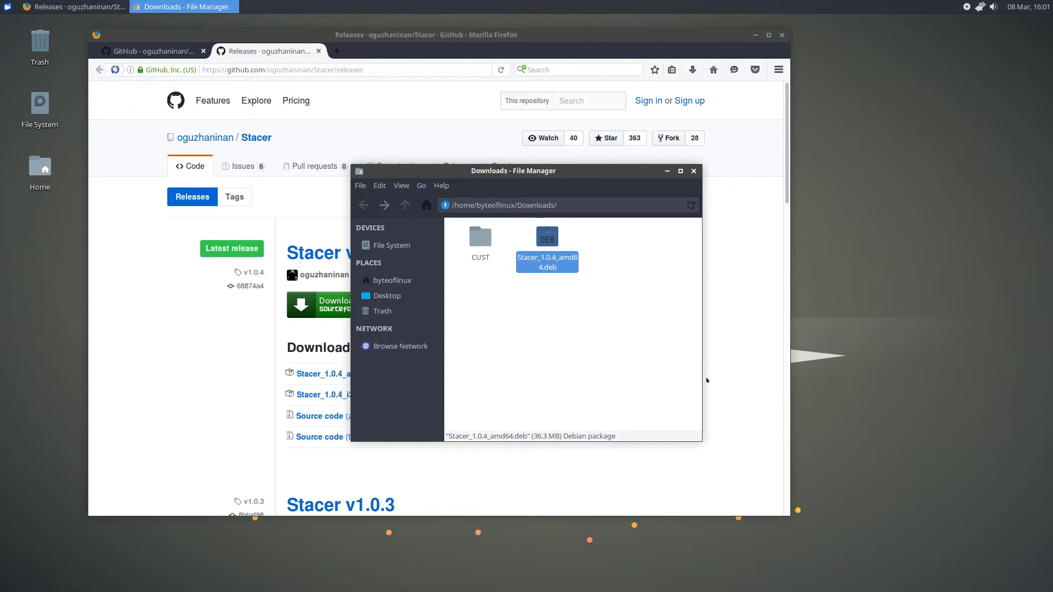
Launch the Terminal Emulator, change to the Downloads directory and list its contents with ls.
key("super")
type("termin")
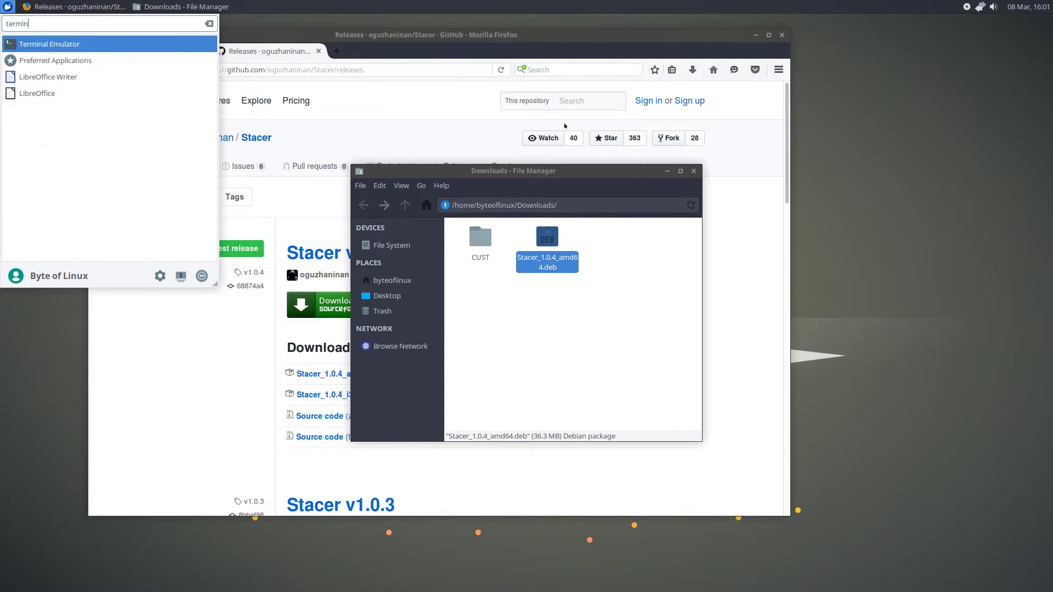
key("Return")
type("cd Downloads")
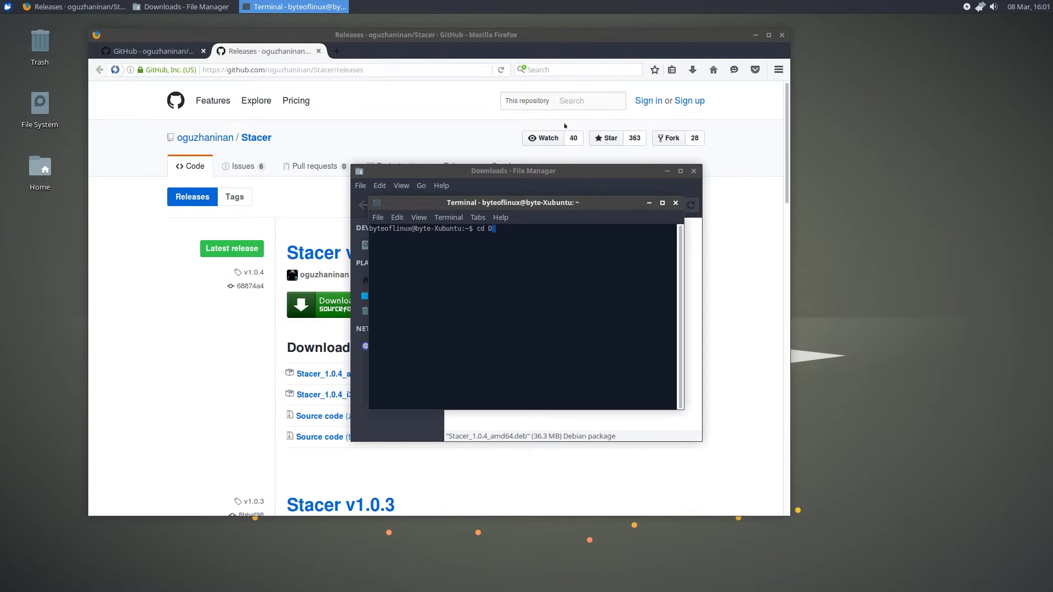
key("Return")
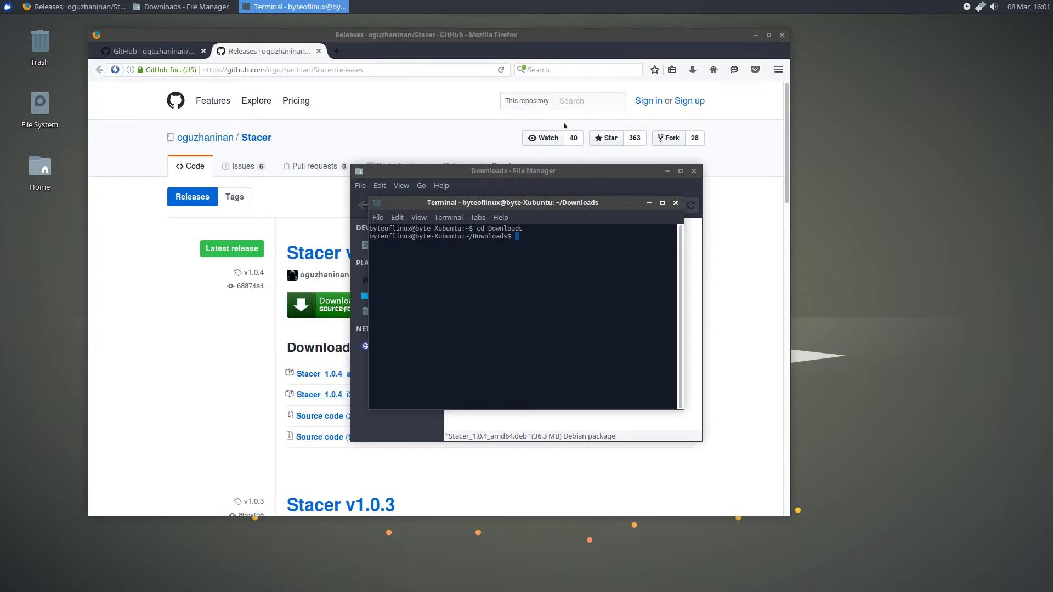
type("ls")
key("Return")
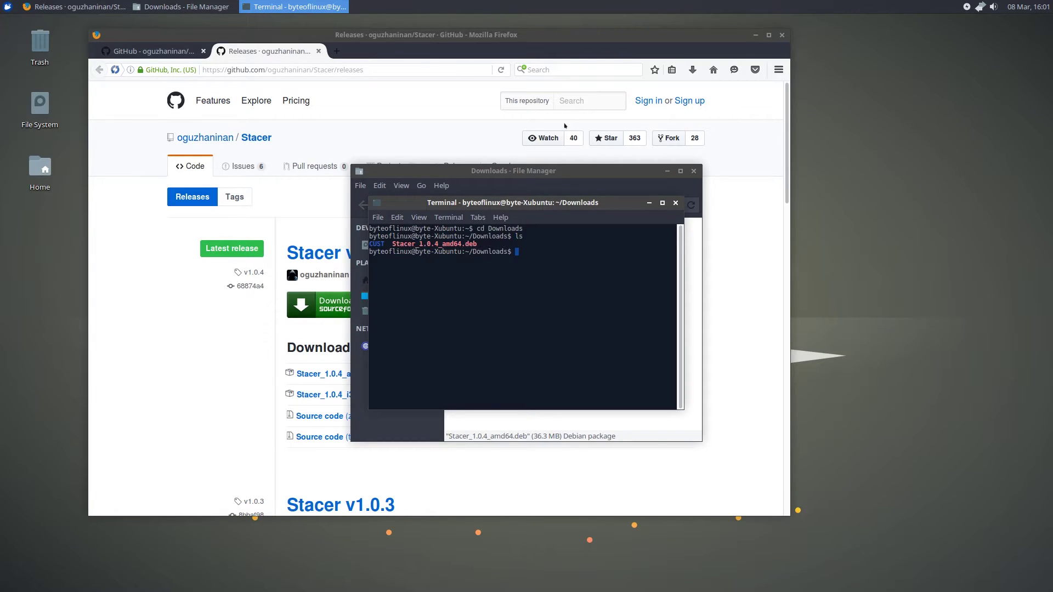
type("sudo ")
type("ppkg -i")
key("ctrl+c")
key("ctrl+c")
Install the downloaded package with sudo dpkg -i Stacer_1.0.4_amd64.deb, authenticating with the sudo password.
type("sudo dpkg -i Stacer_1.0.4_amd64.deb")
key("Return")
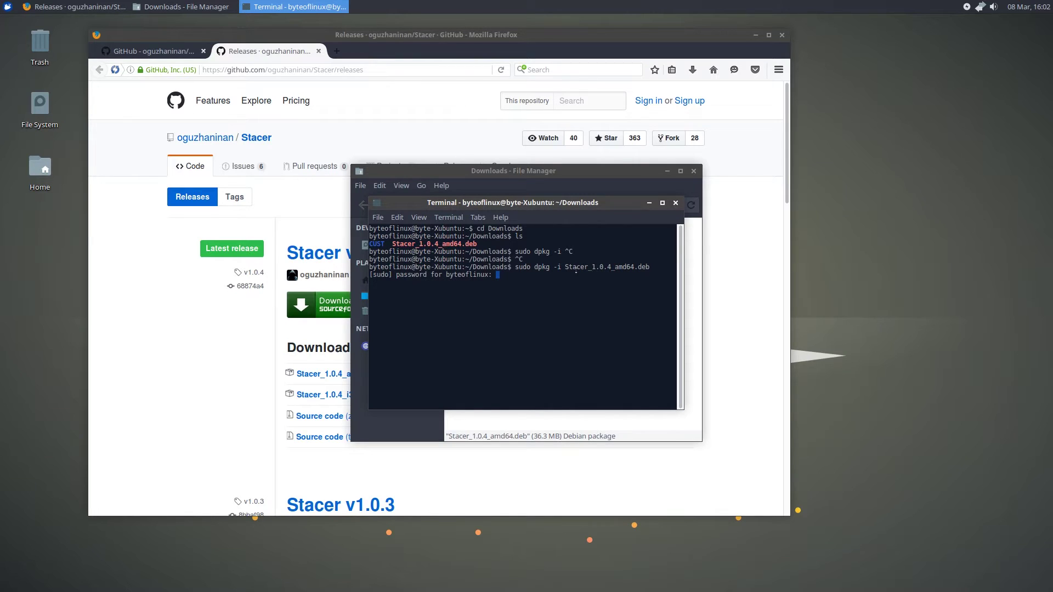
key("Return")
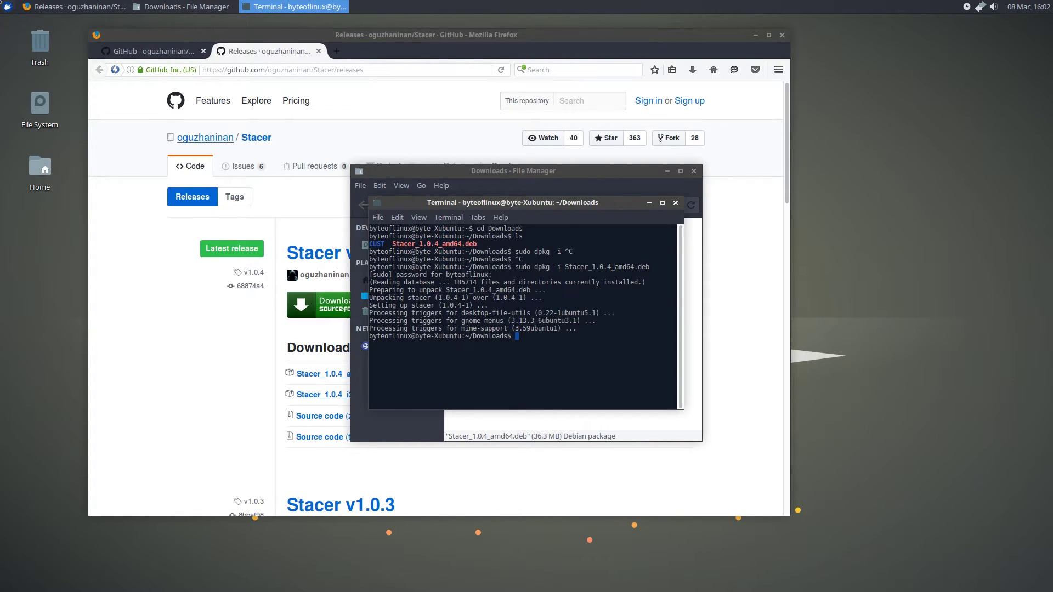
Launch Stacer, bring its Dashboard in front of the file manager and place the window over the browser.
left_click(7, 7)
type("stacer")
key("Return")
left_click_drag(555, 125, 631, 140)
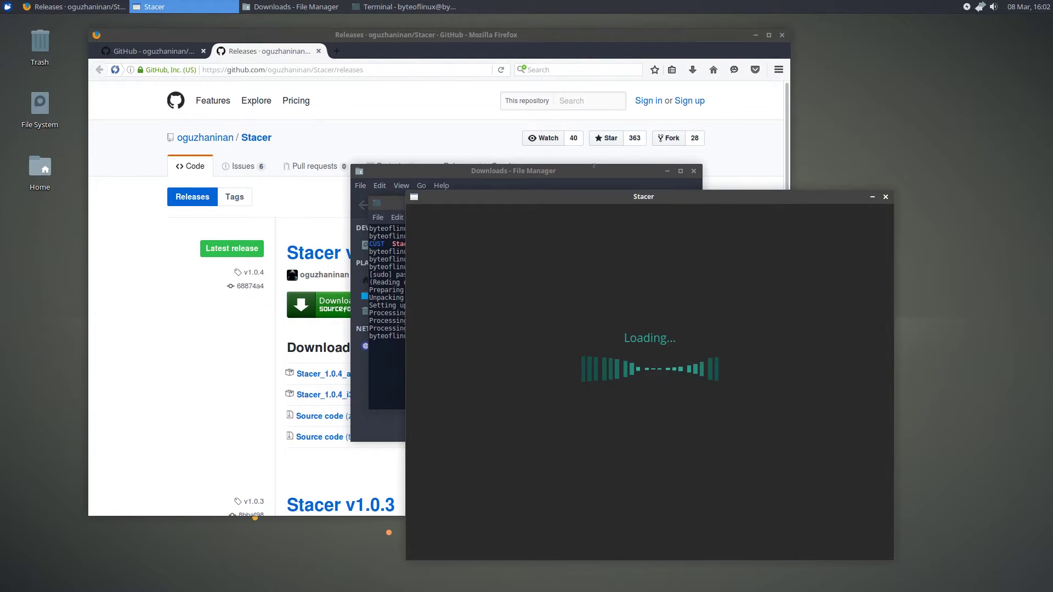
left_click(600, 176)
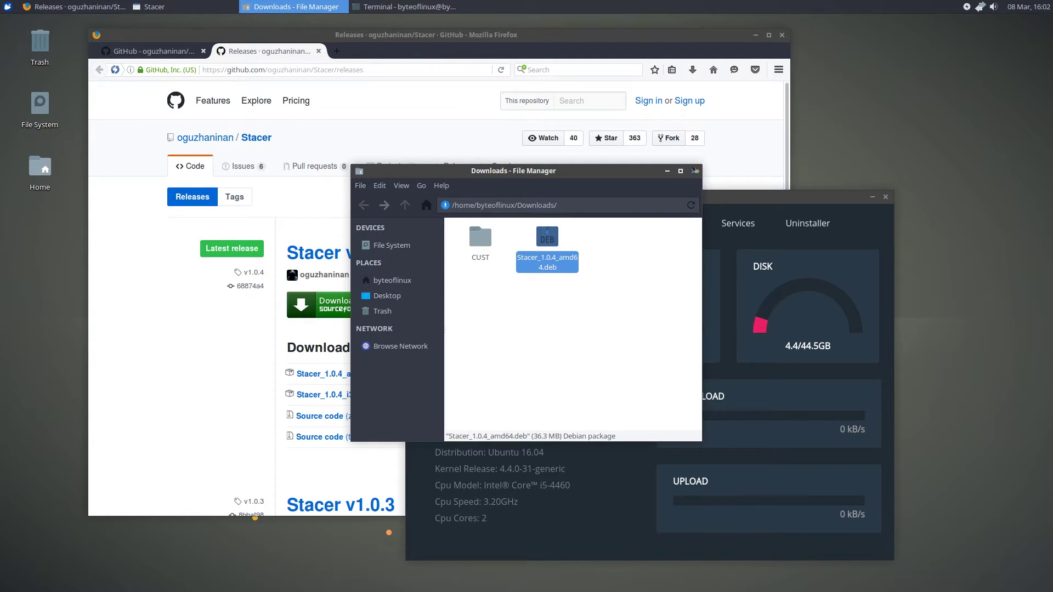
left_click(707, 198)
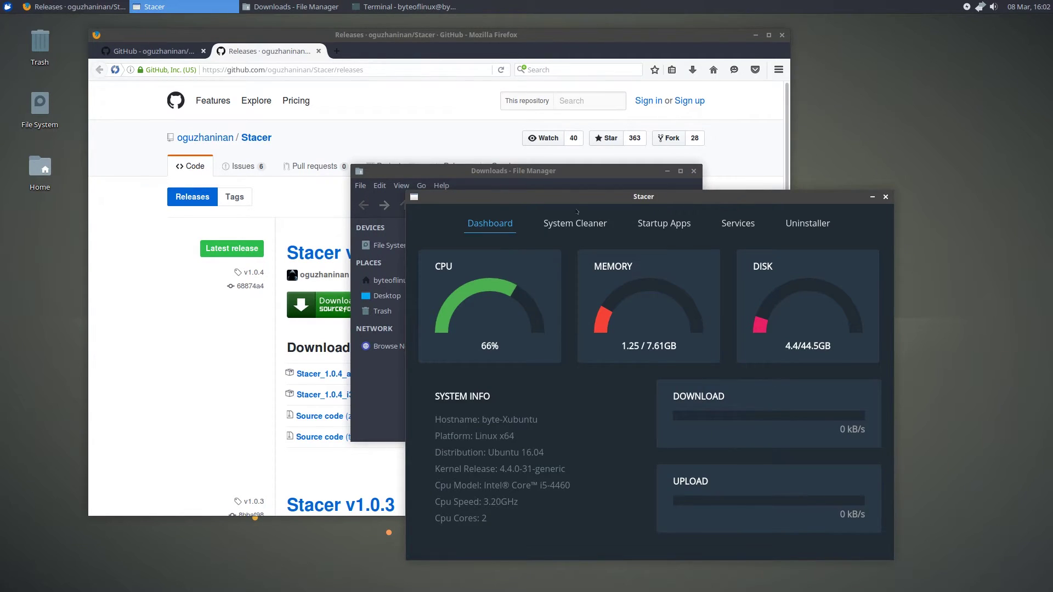
left_click_drag(577, 199, 559, 176)
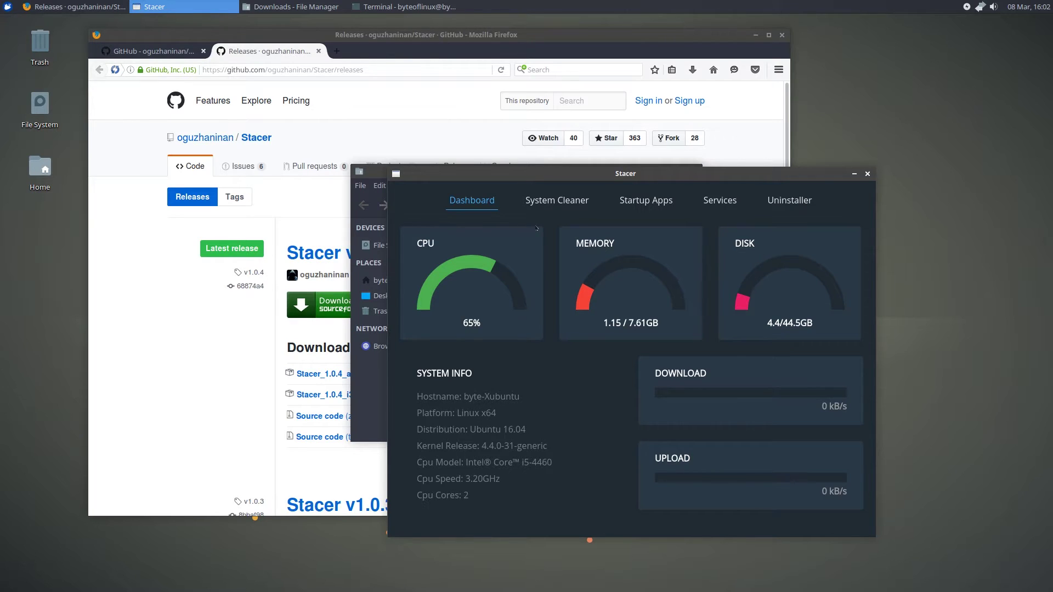
left_click_drag(505, 174, 525, 162)
Open Task Manager beside Stacer to compare CPU and memory usage with the Dashboard, and close it.
key("super")
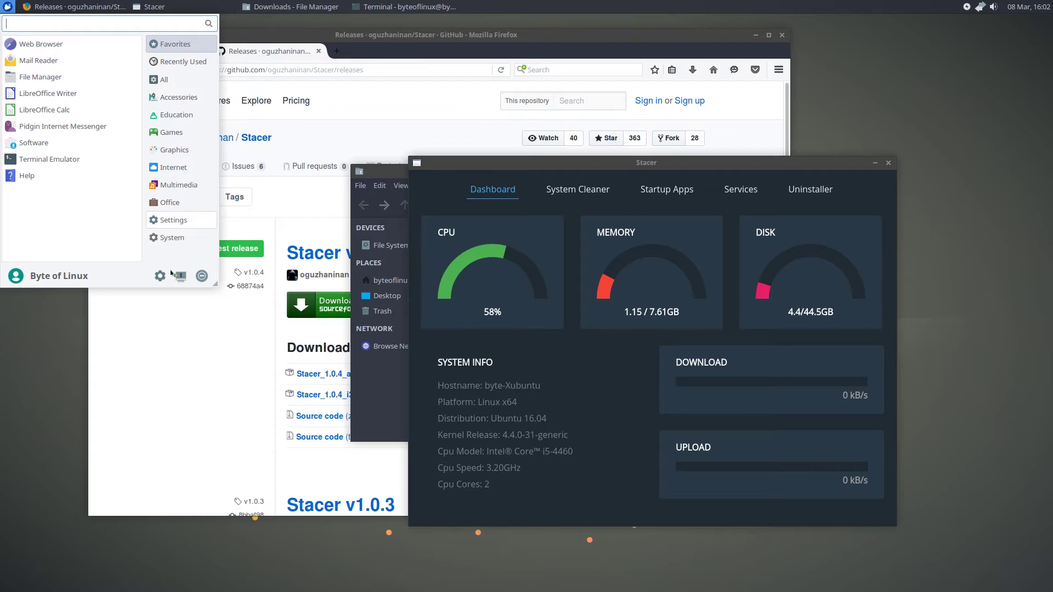
left_click(66, 36)
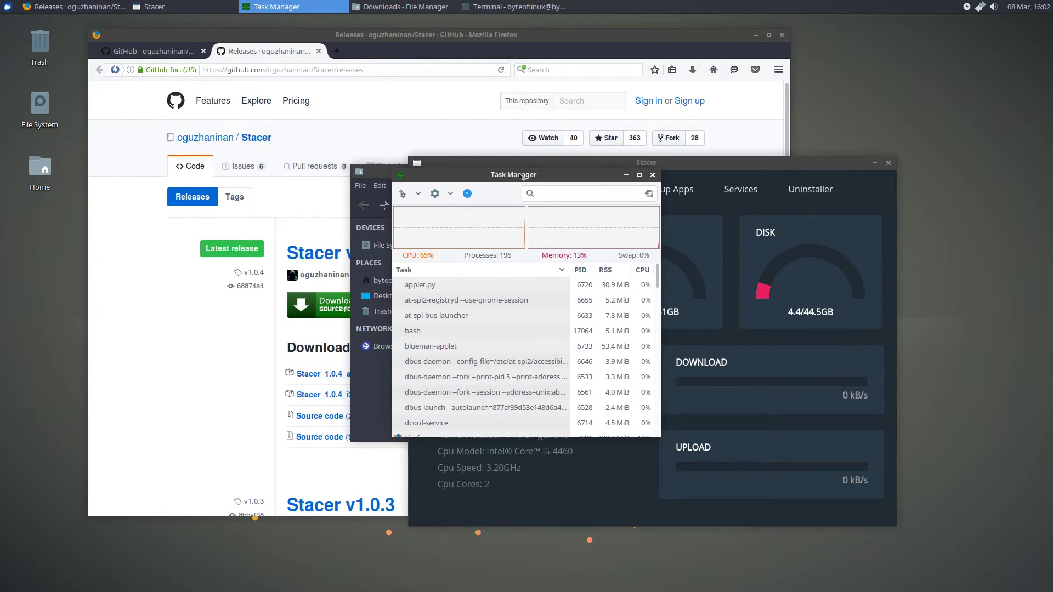
left_click_drag(522, 176, 373, 189)
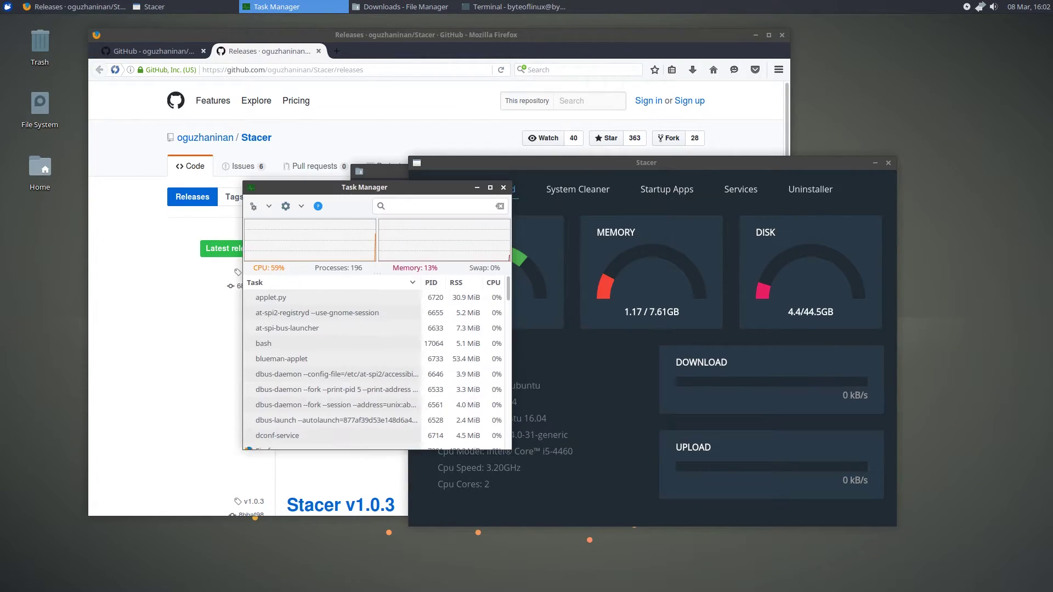
left_click(504, 187)
Run a System Cleaner scan in Stacer covering Apt Cache, Crash Reports, System Logs and App Cache, and look through the files listed.
left_click(578, 189)
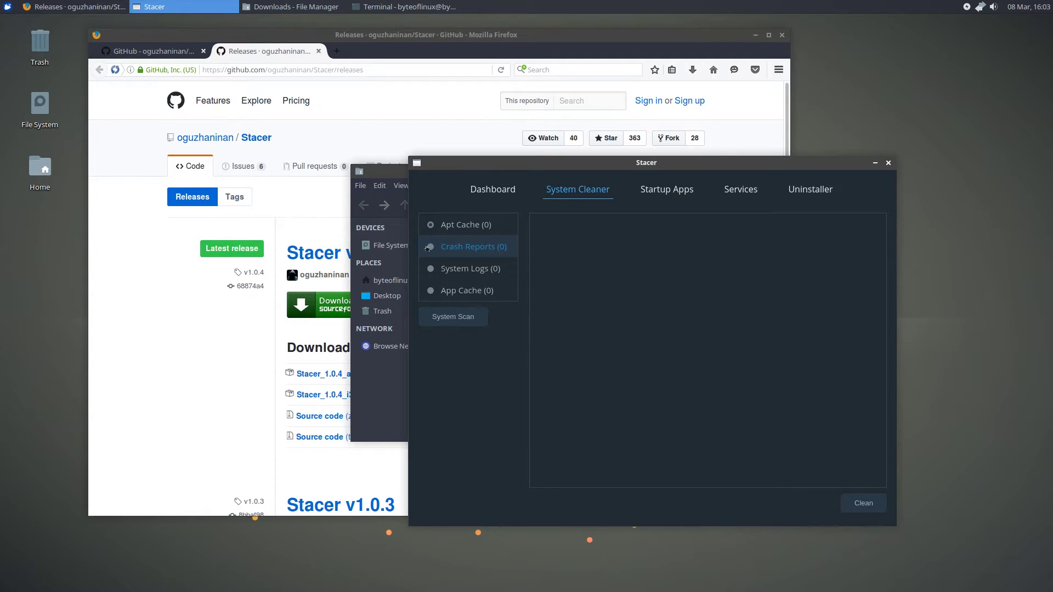
left_click(465, 317)
scroll(657, 343, "down", 2)
scroll(658, 342, "up", 2)
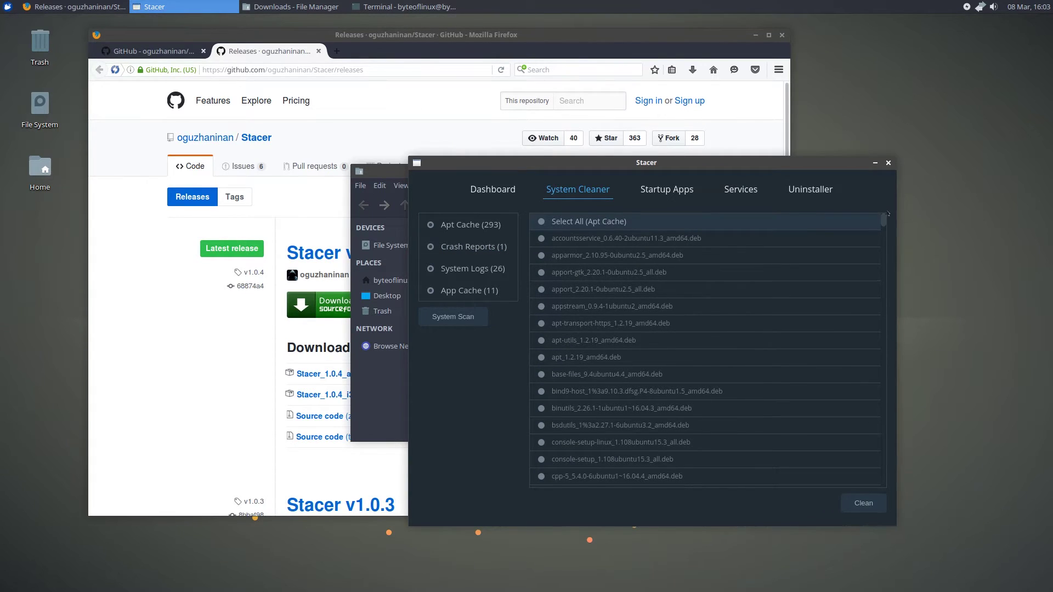
left_click_drag(884, 224, 887, 396)
scroll(859, 251, "up", 20)
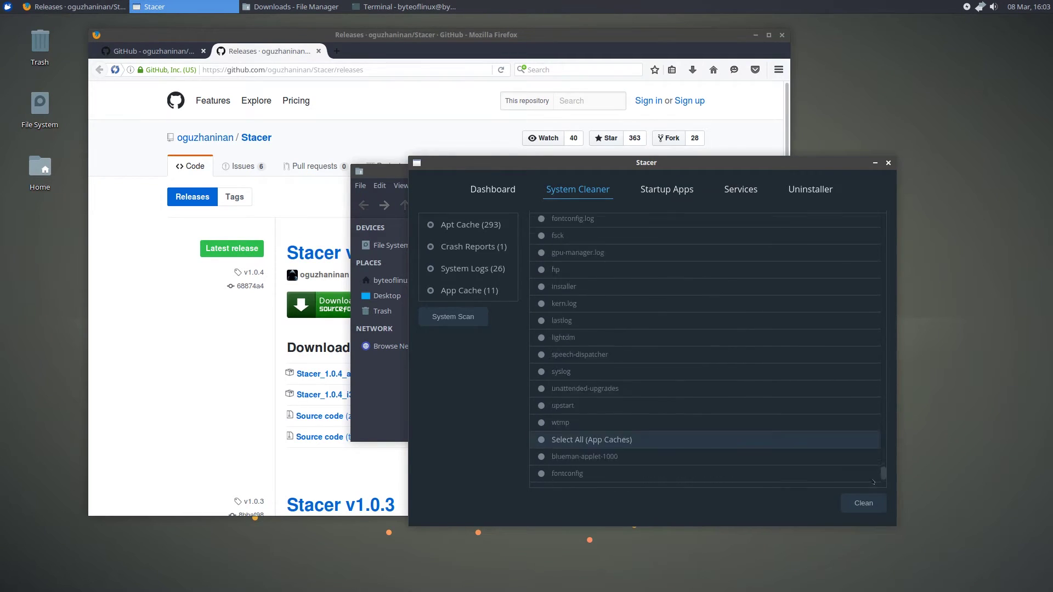
scroll(859, 251, "up", 20)
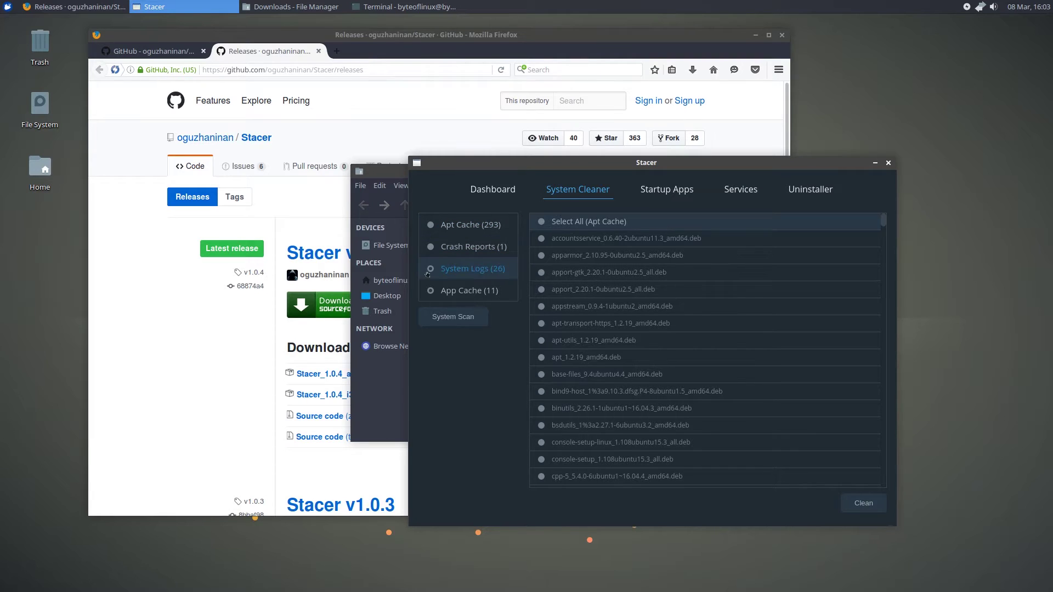
Keep only Apt Cache checked among the categories, review its packages and run the cleaning, authenticating with the account password.
left_click(466, 225)
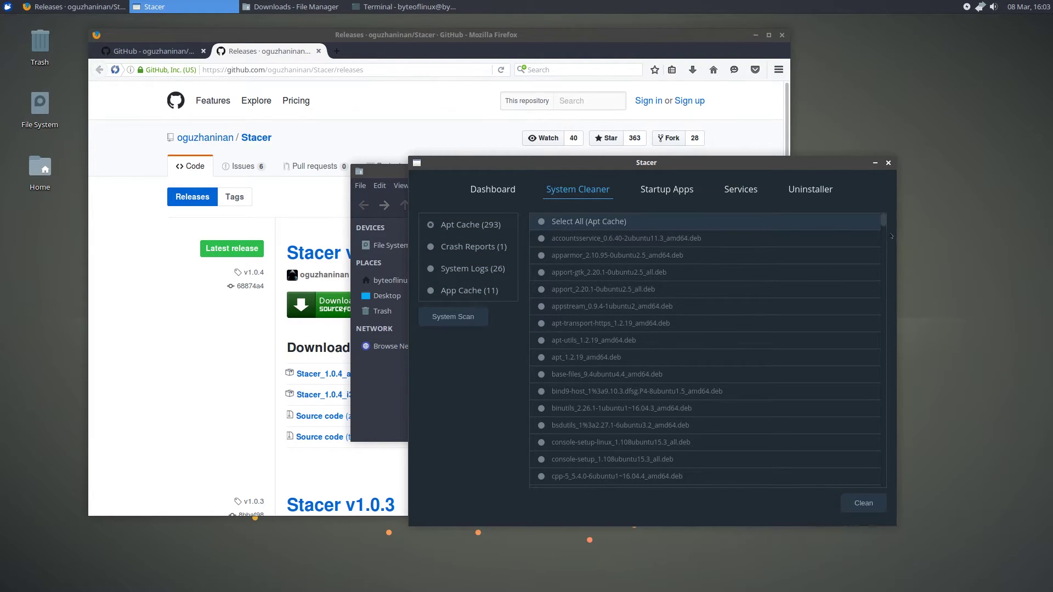
scroll(575, 357, "down", 12)
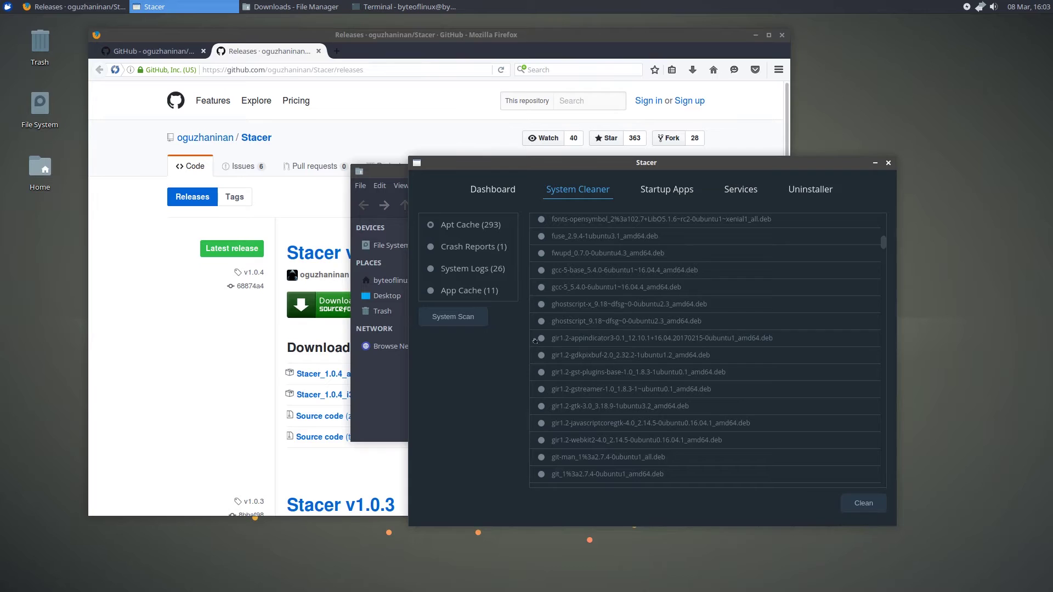
scroll(883, 247, "up", 12)
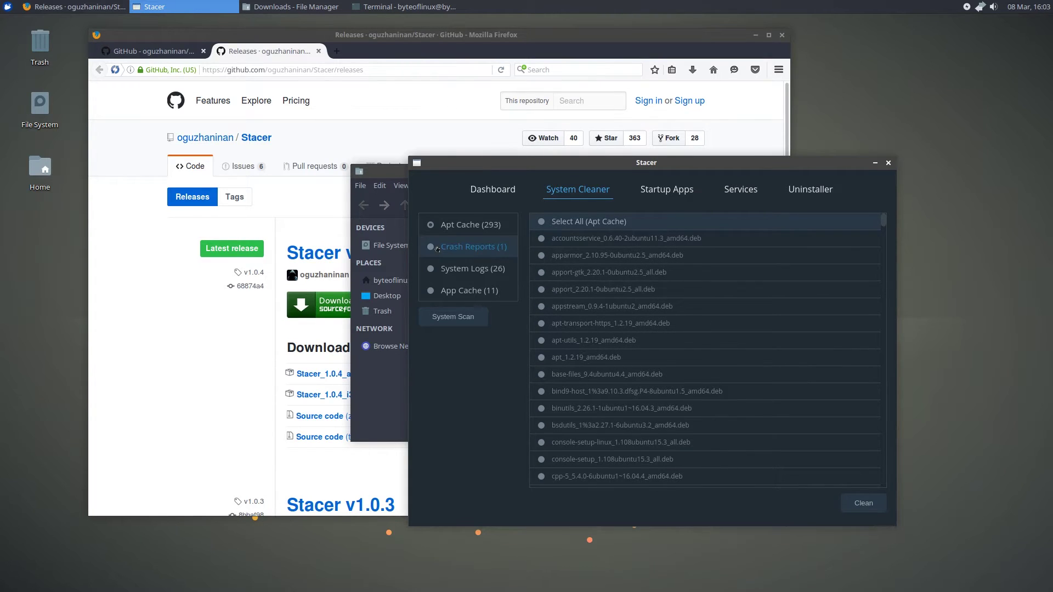
left_click(854, 508)
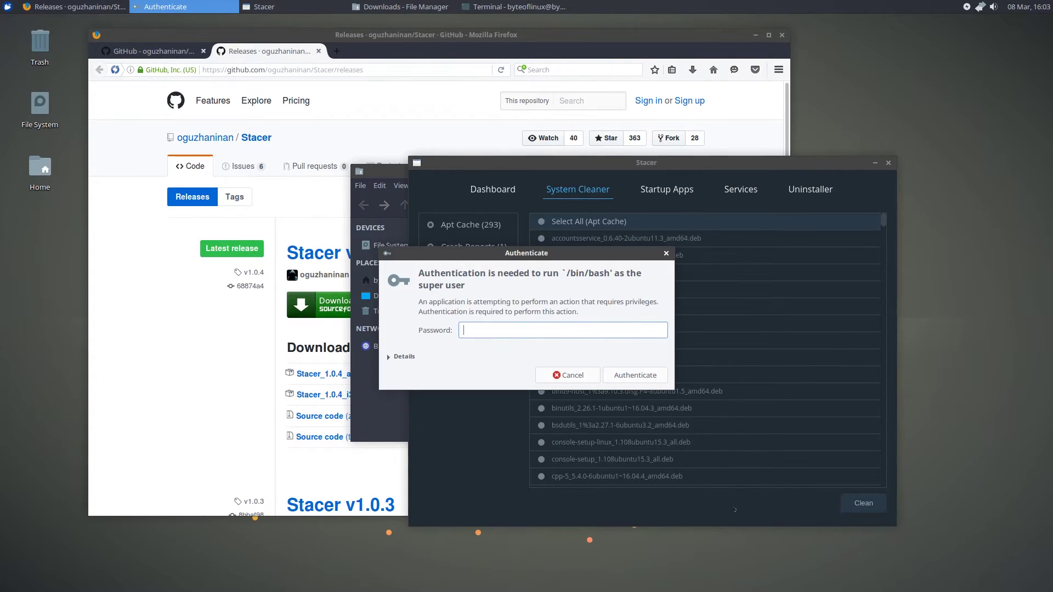
type("●●●●●●●●●●●")
key("Return")
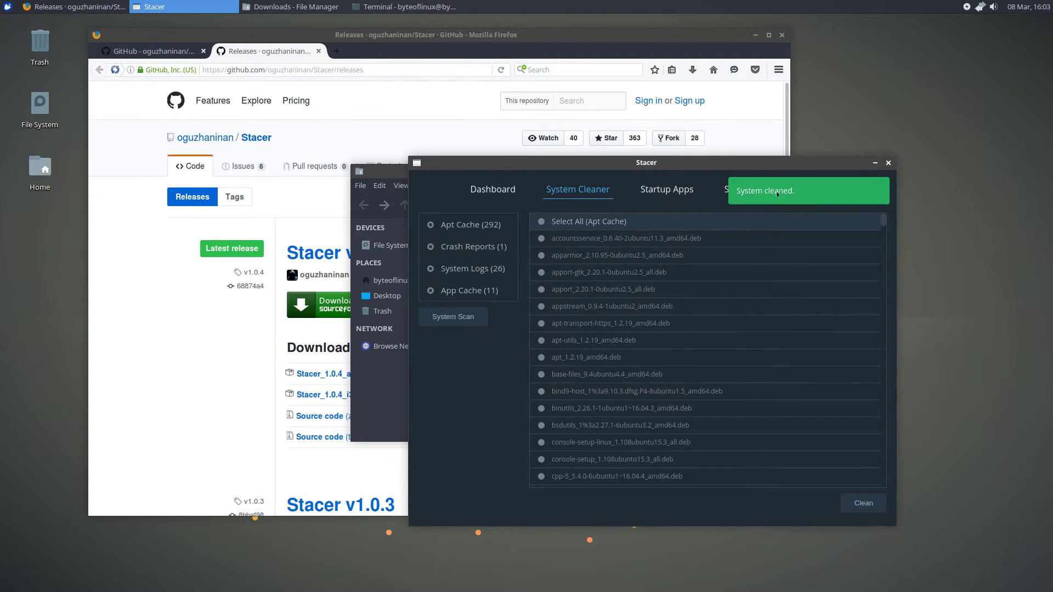
Disable the Compton startup application in Stacer and enable it again.
left_click(668, 188)
mouse_move(668, 188)
left_mouse_down()
mouse_move(642, 181)
mouse_move(654, 199)
left_mouse_up()
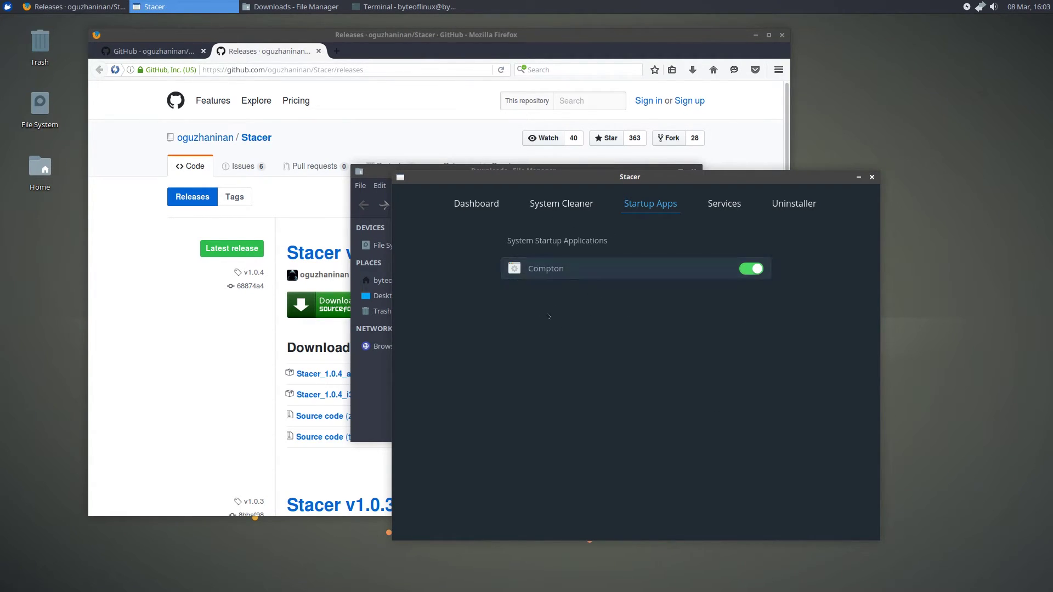
left_click(752, 268)
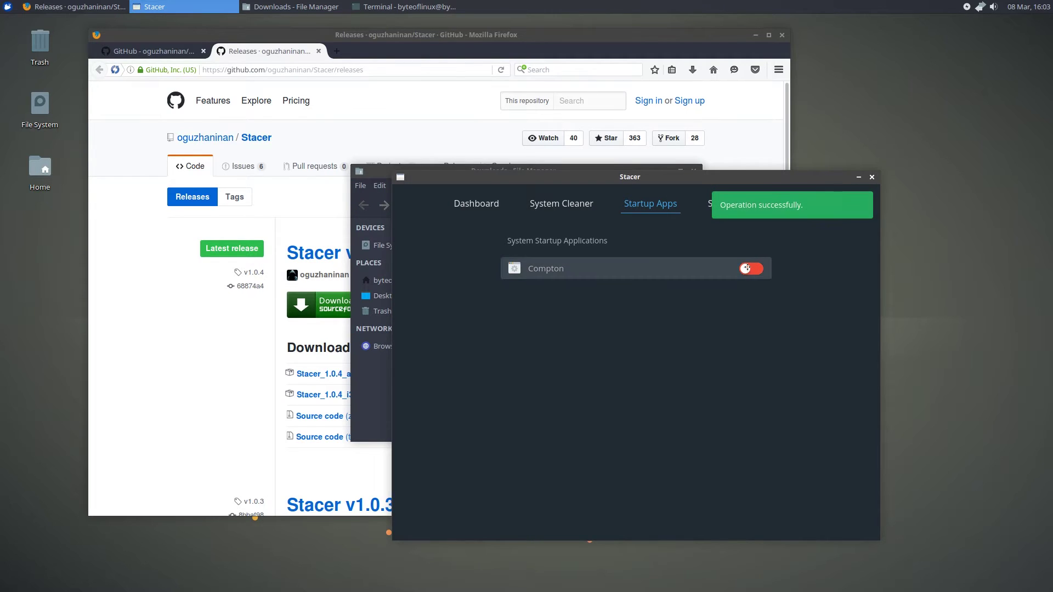
left_click(752, 269)
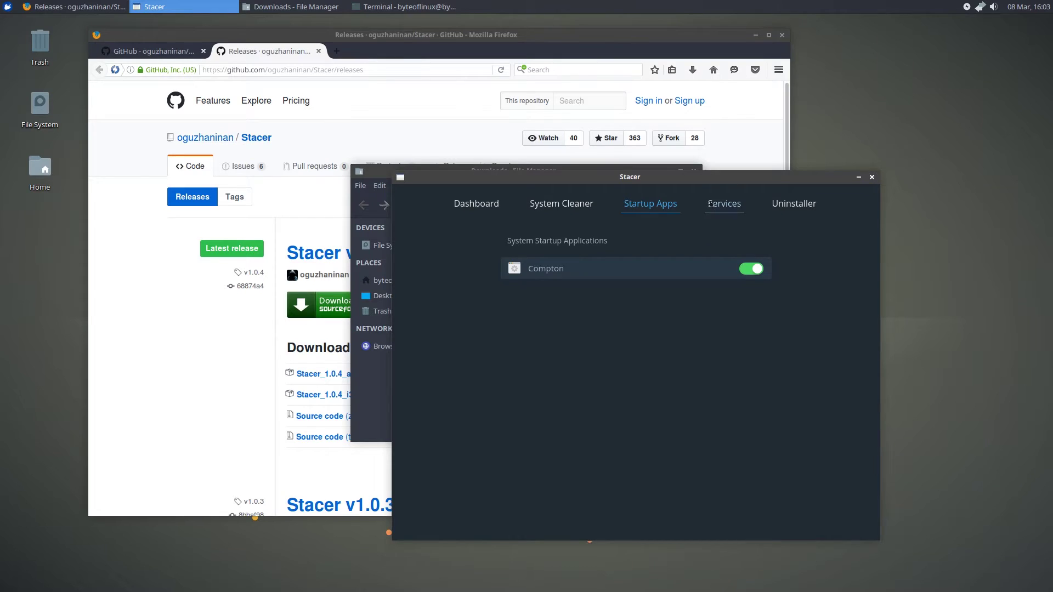
Look through Stacer's Services list and the installed packages in the Uninstaller, and return to the Dashboard.
left_click(710, 204)
left_click_drag(824, 271, 826, 401)
left_click(794, 204)
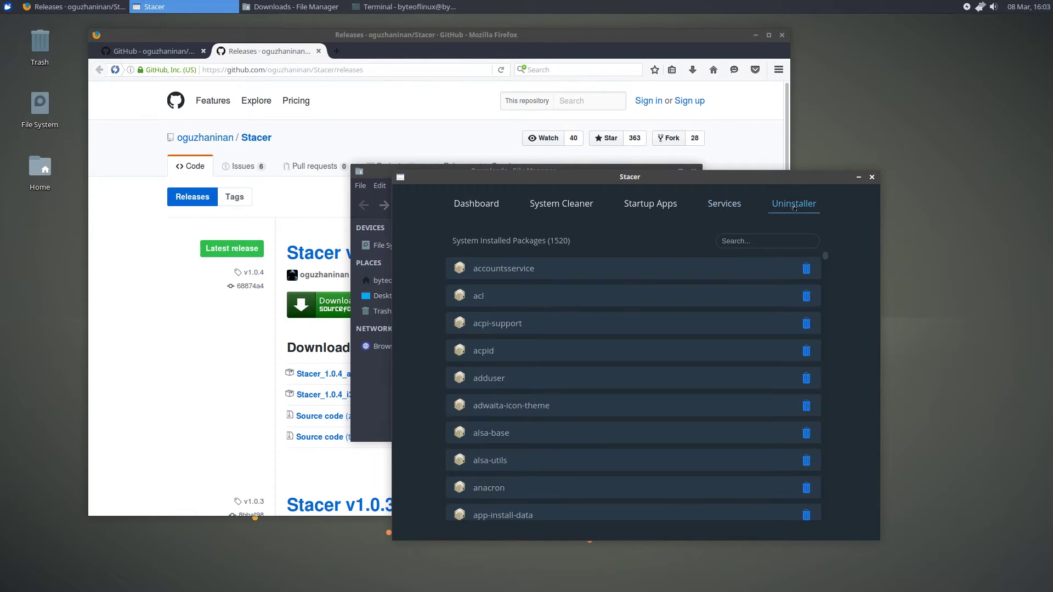
mouse_move(826, 257)
left_mouse_down()
mouse_move(828, 516)
mouse_move(814, 342)
mouse_move(827, 307)
mouse_move(825, 245)
left_mouse_up()
left_click(487, 205)
left_click_drag(650, 171, 800, 202)
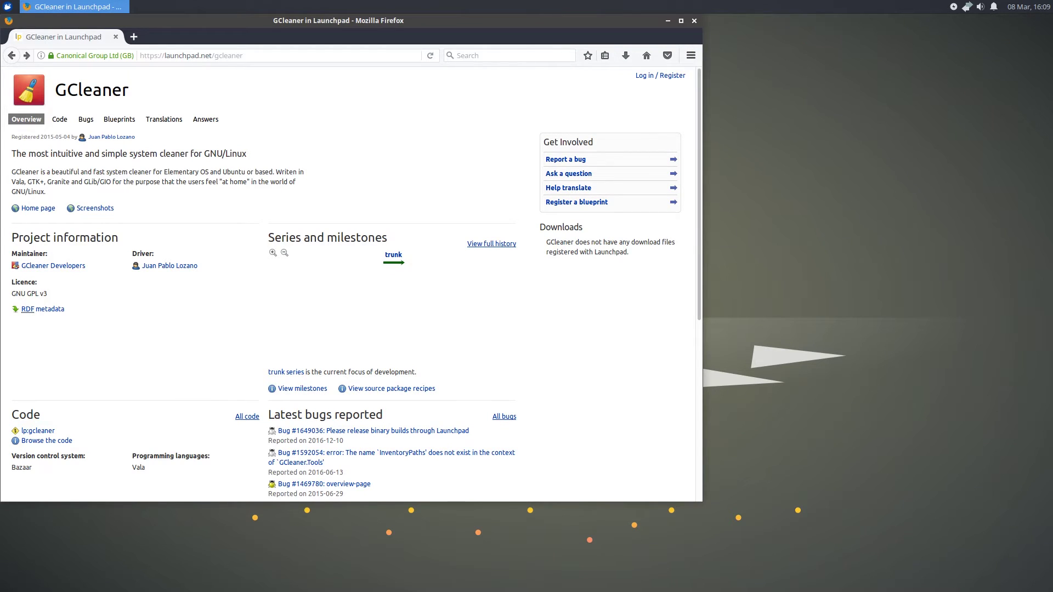
Read the GCleaner project page on Launchpad in Firefox, checking its address, description, code and download information.
left_click_drag(481, 37, 614, 53)
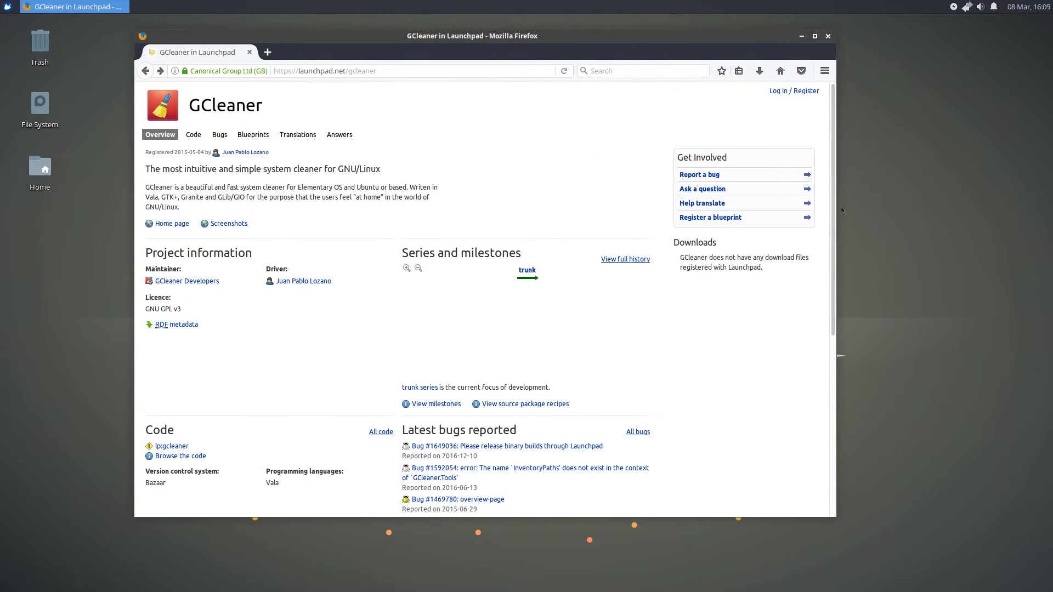
scroll(813, 387, "down", 5)
scroll(813, 388, "up", 5)
left_click_drag(299, 71, 432, 65)
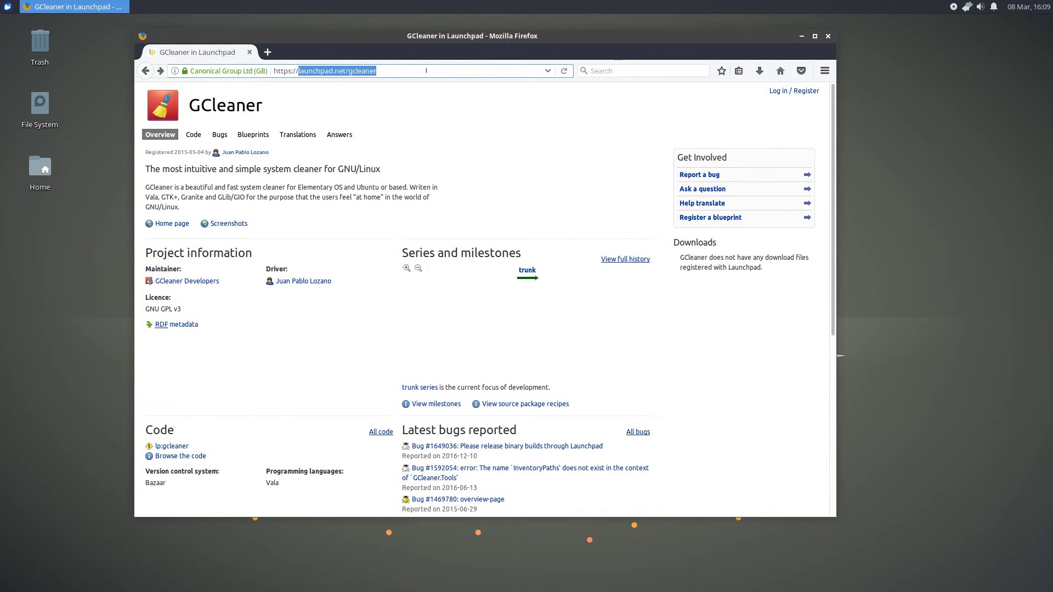
left_click(425, 69)
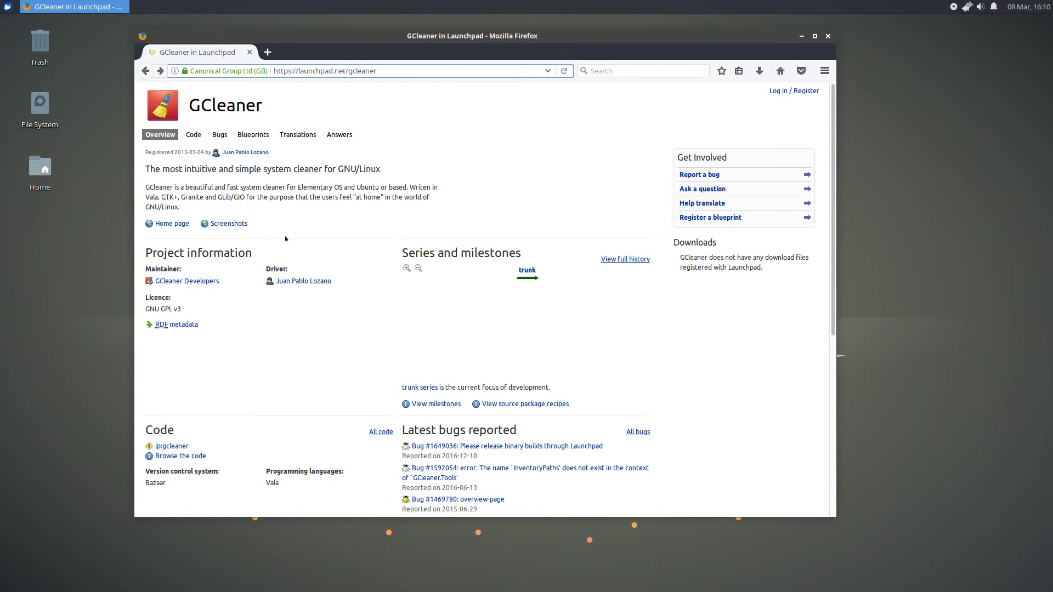
scroll(363, 291, "down", 2)
scroll(364, 291, "up", 4)
left_click_drag(833, 263, 830, 479)
scroll(830, 478, "up", 9)
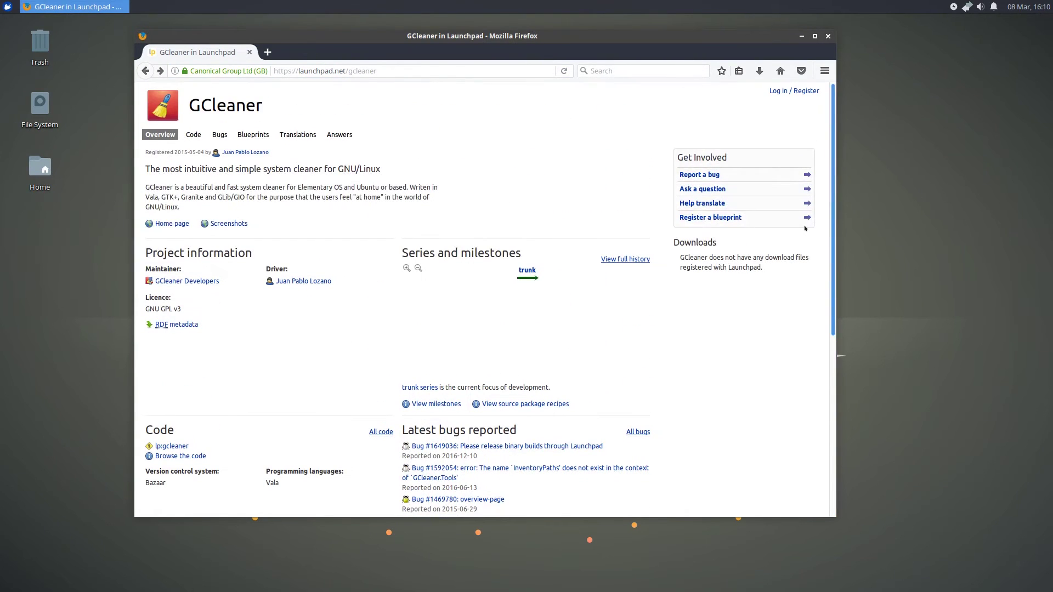
Browse the GCleaner trunk code, open its INSTALL file and highlight the listed dependencies.
left_click(171, 447)
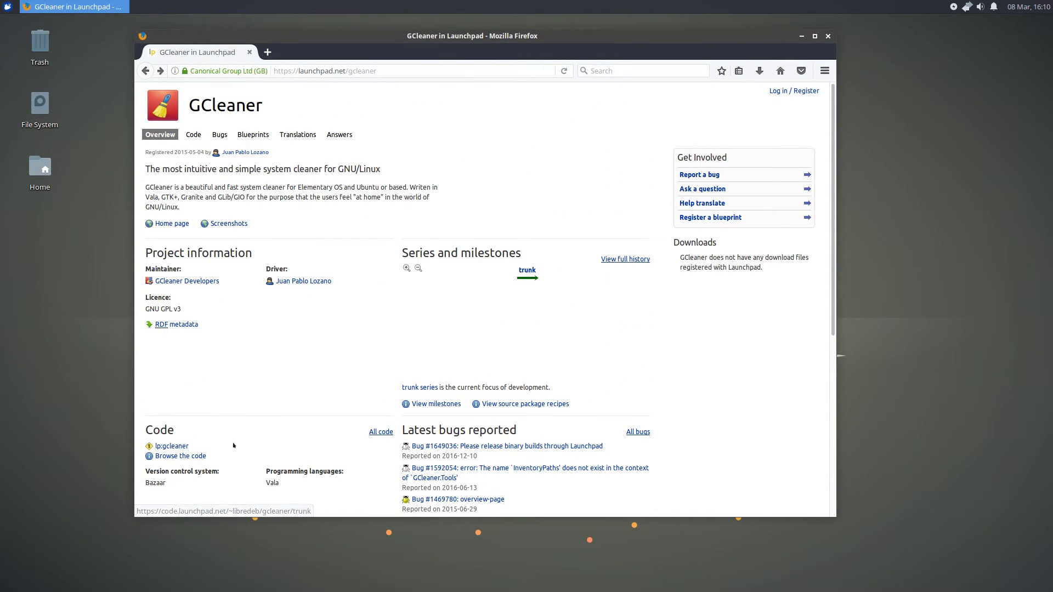
left_click(167, 459)
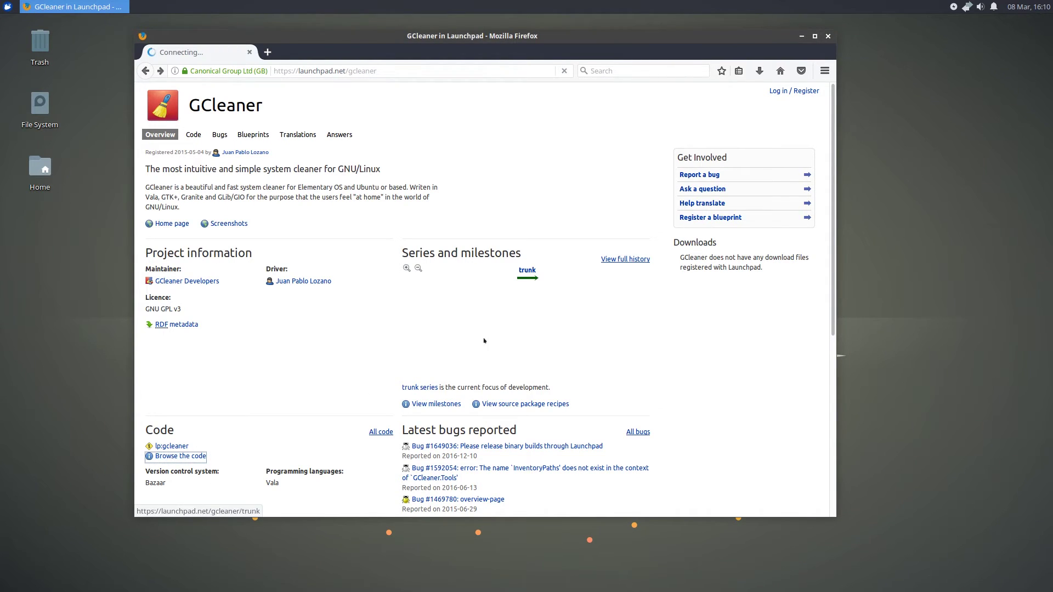
left_click(165, 341)
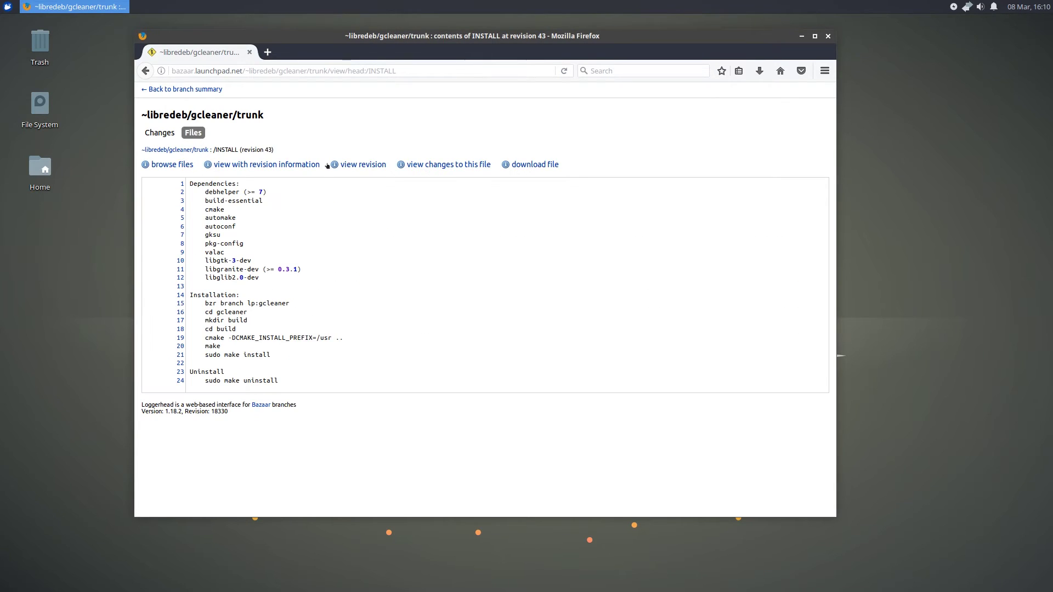
left_click_drag(201, 190, 353, 287)
In the Terminal Emulator, apt-get install debhelper, build-essential, cmake, automake, autoconf, gksu, pkg-config, valac, libgtk-3-dev, libgranite-dev and libglib2.0-dev, entering the sudo password and accepting the installation.
key("super")
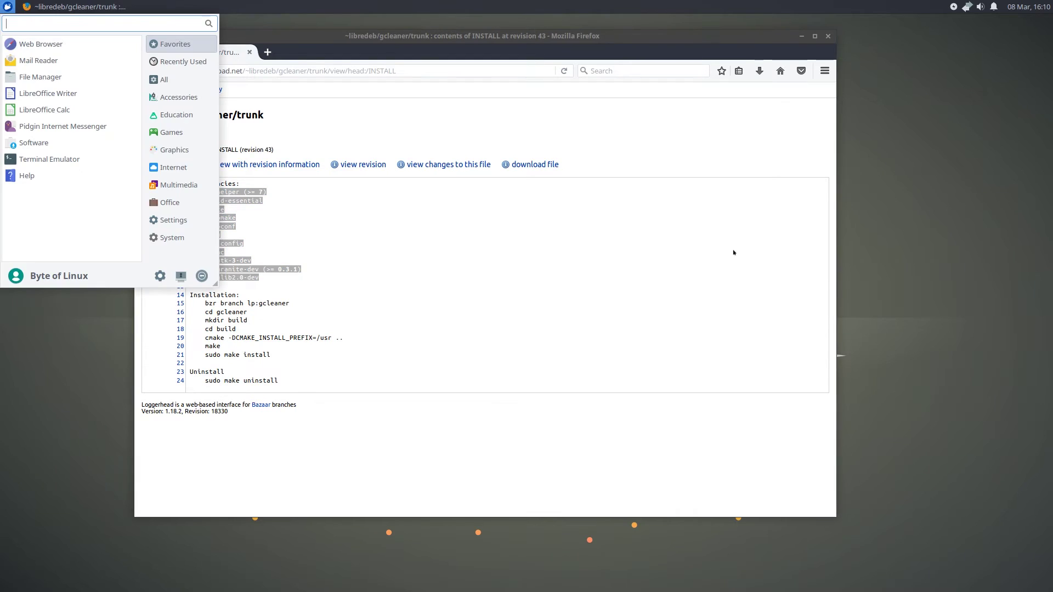
type("term")
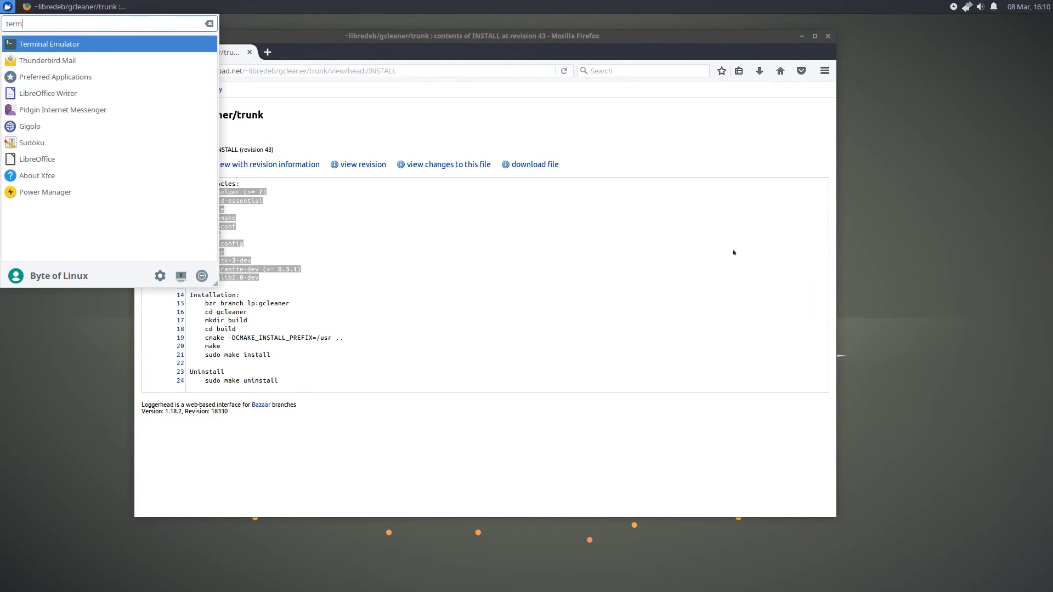
key("Return")
key("ctrl+shift+v")
key("Return")
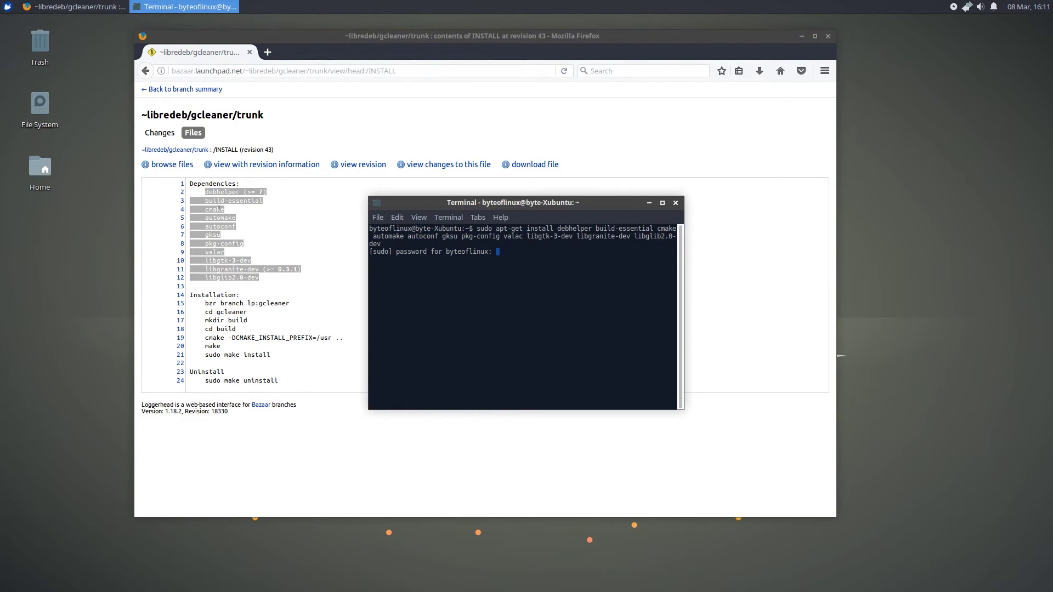
key("Return")
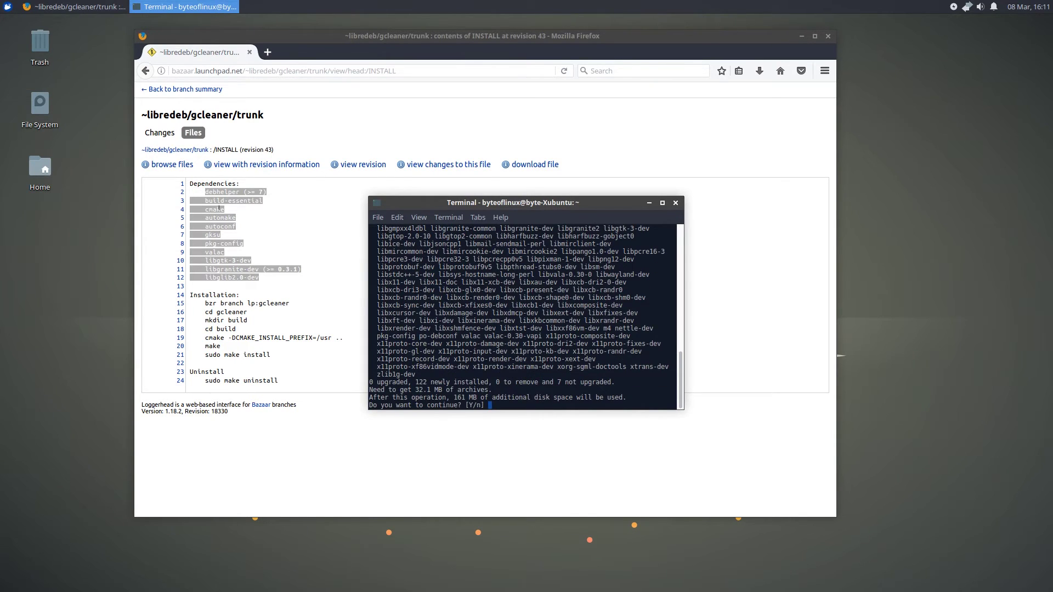
type("y")
key("Return")
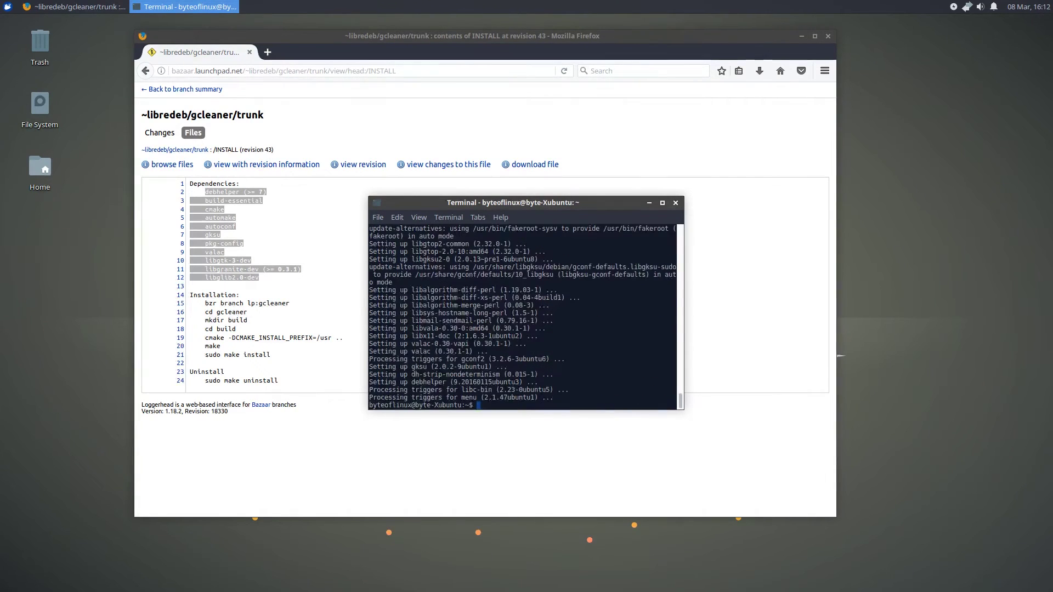
Check the Installation commands in the INSTALL file and try to branch lp:gcleaner with bzr in the terminal.
left_click_drag(572, 205, 614, 186)
left_click(225, 295)
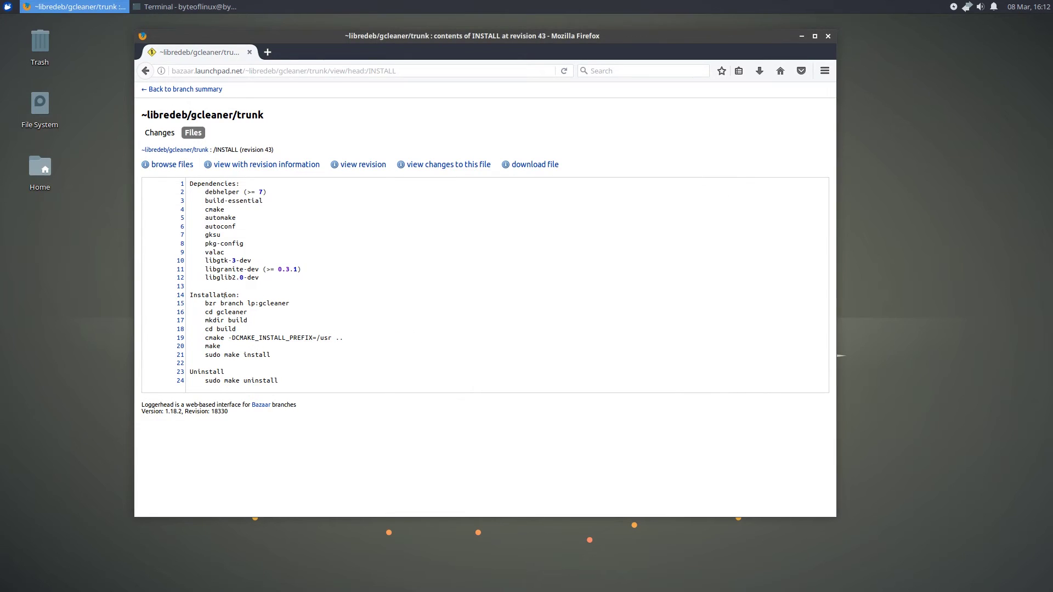
left_click_drag(189, 300, 322, 357)
left_click(322, 357)
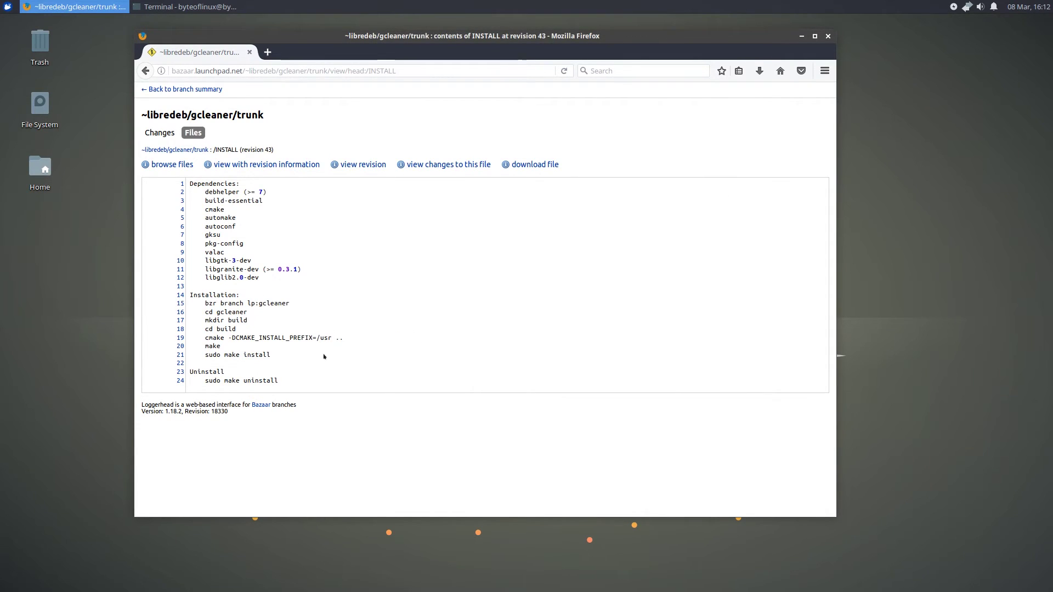
left_click(236, 7)
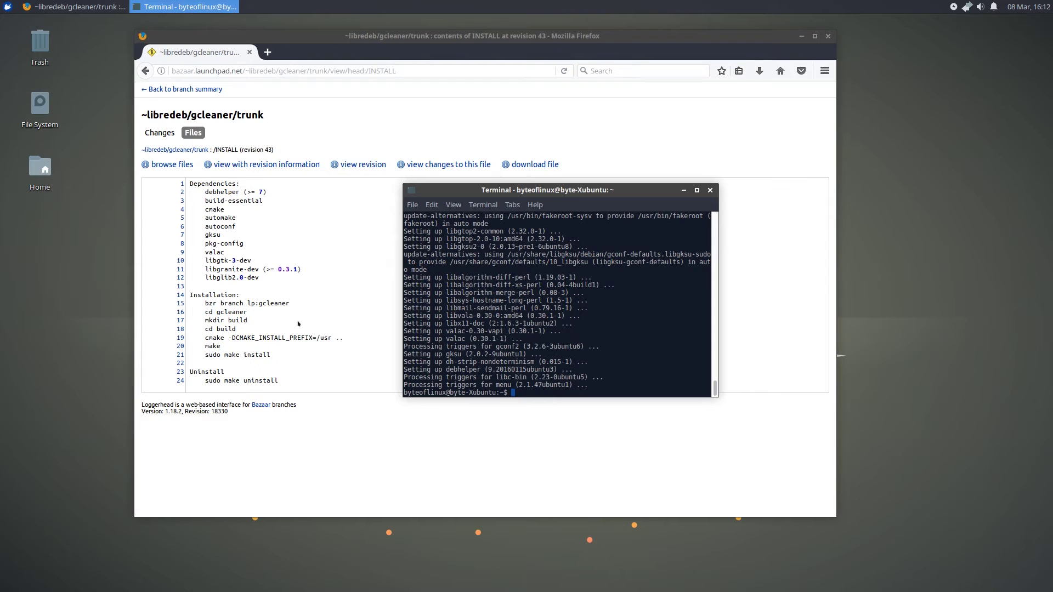
type("bzer")
key("BackSpace")
key("BackSpace")
type("r branch lp:gcleaner")
key("Return")
Install the bzr package with sudo apt and accept the installation.
type("sudo apt instll")
key("BackSpace")
key("BackSpace")
type("all bzr")
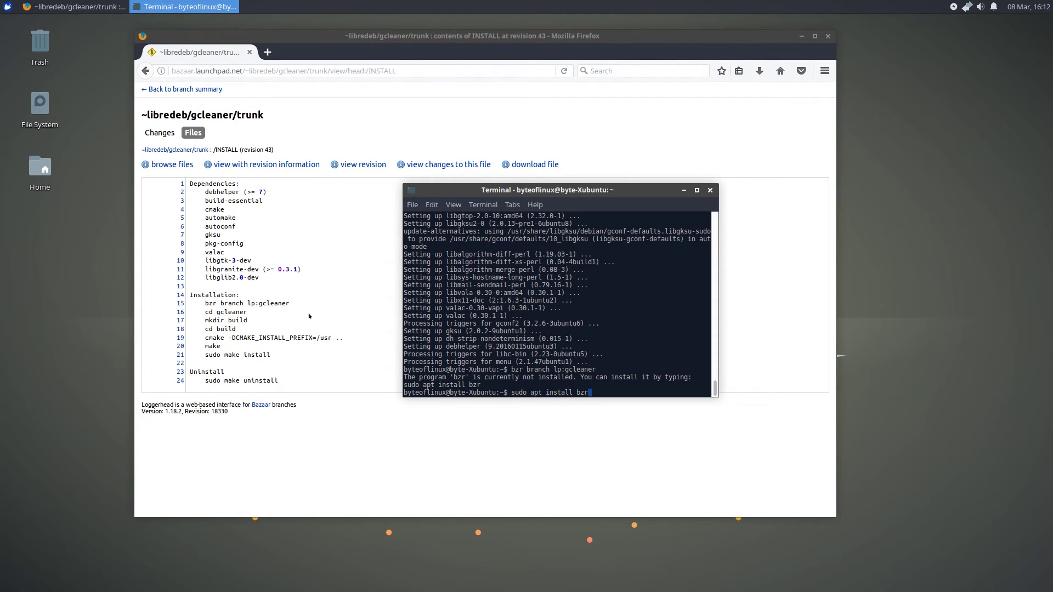
key("Return")
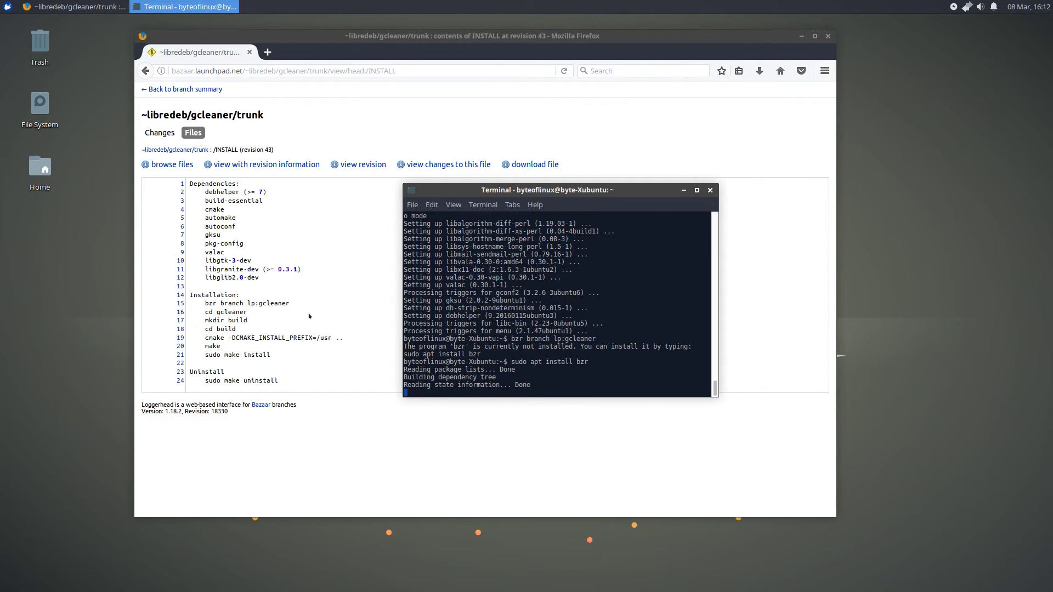
type("y")
key("Return")
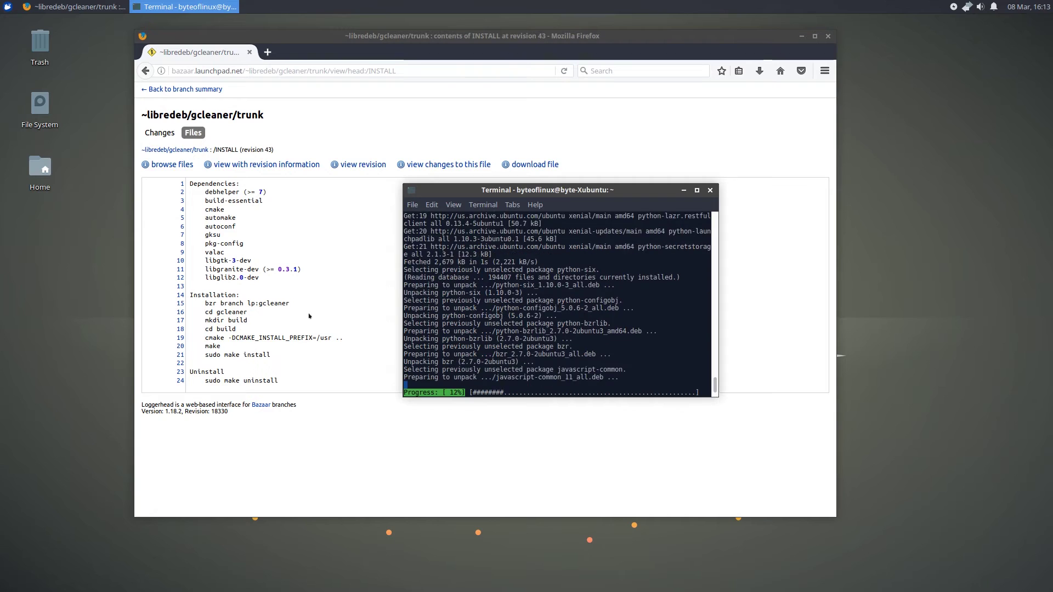
key("Up")
key("Return")
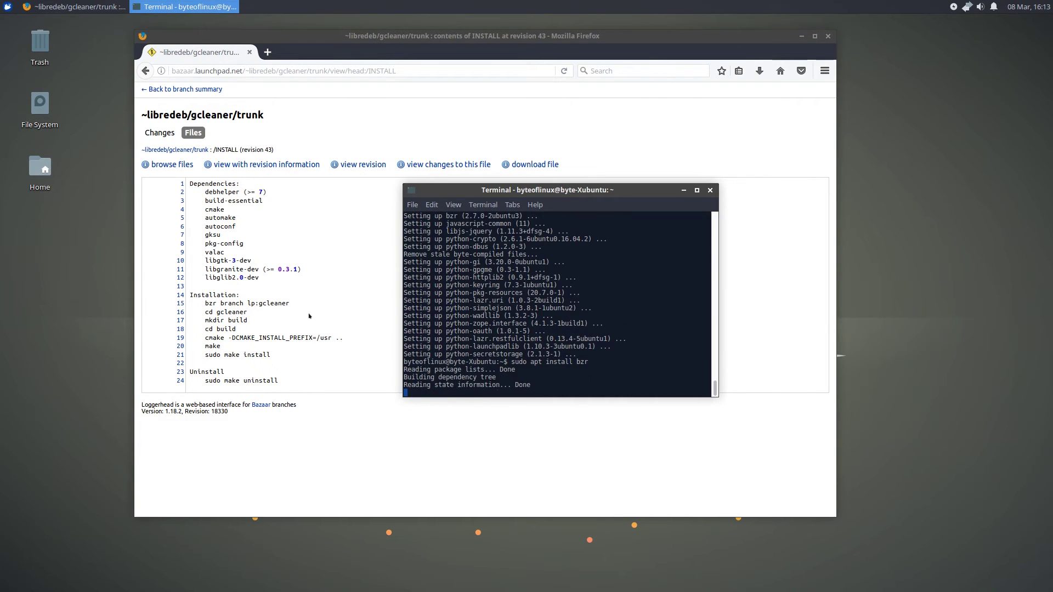
Branch the lp:gcleaner source with bzr and change into the gcleaner directory.
type("bzr branch lp:gcleaner")
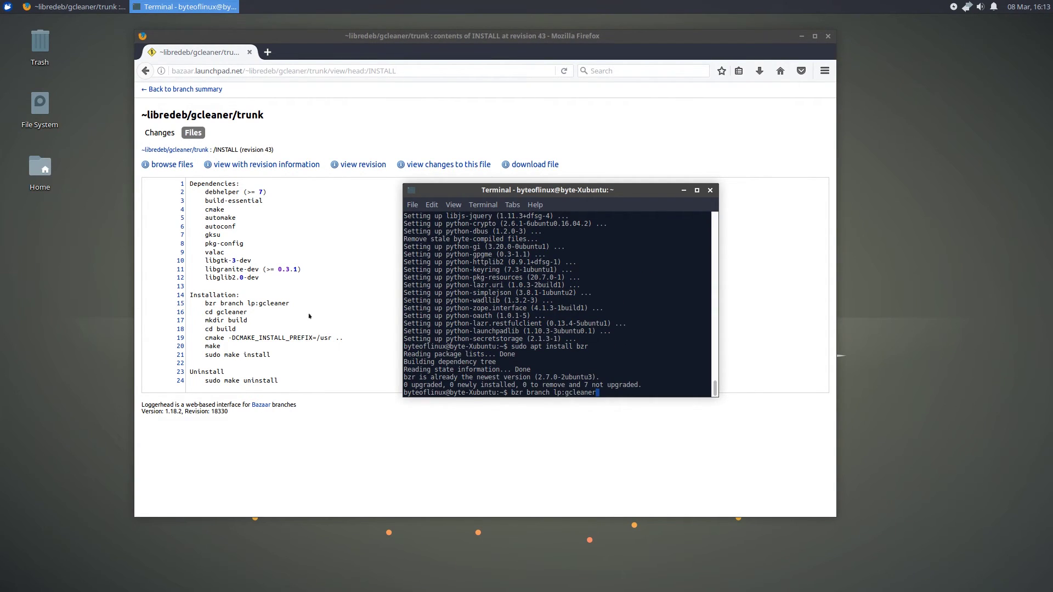
key("Return")
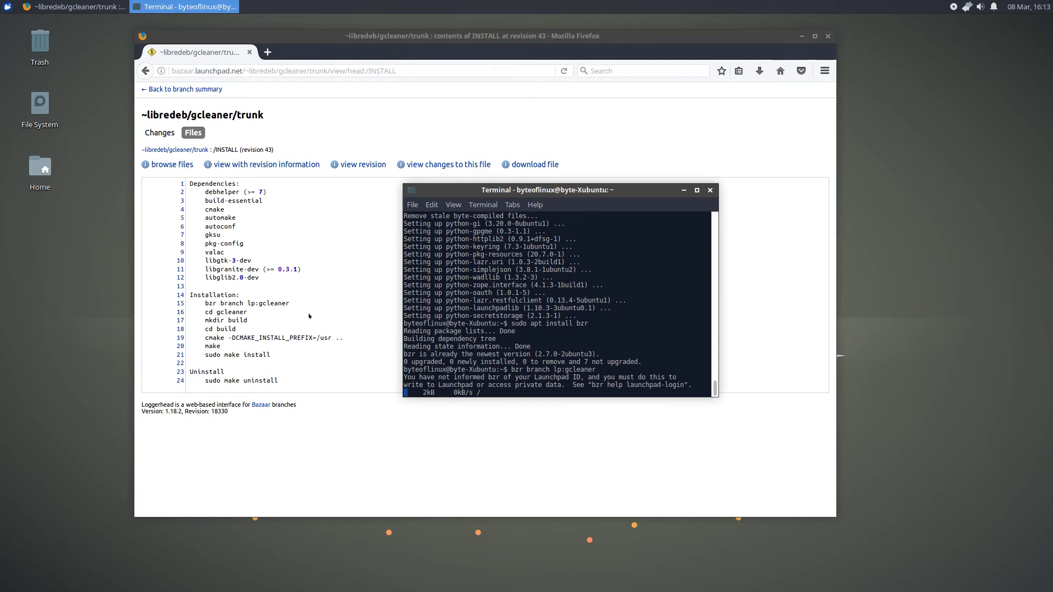
type("cd glcea")
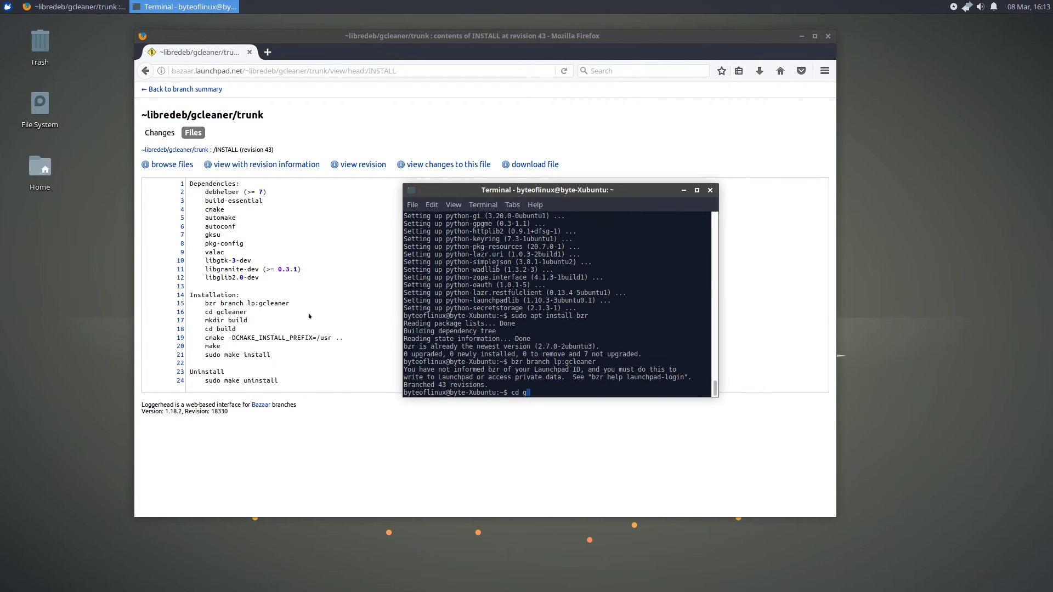
key("BackSpace")
key("BackSpace")
key("BackSpace")
key("BackSpace")
type("cleaner")
key("Return")
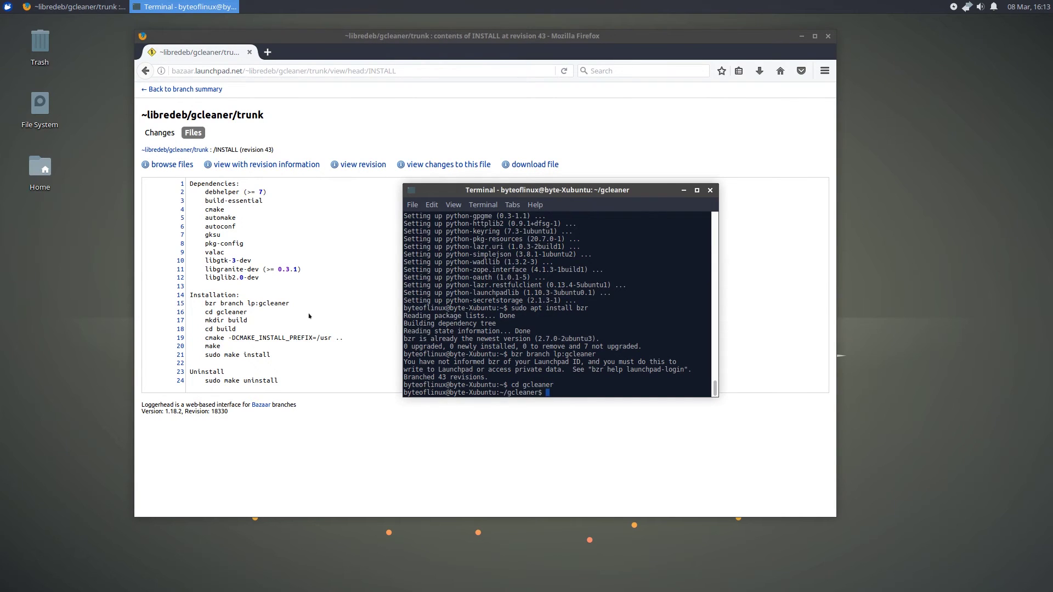
Create a build directory inside gcleaner and change into it.
type("mkdir build")
key("Return")
type("cd build")
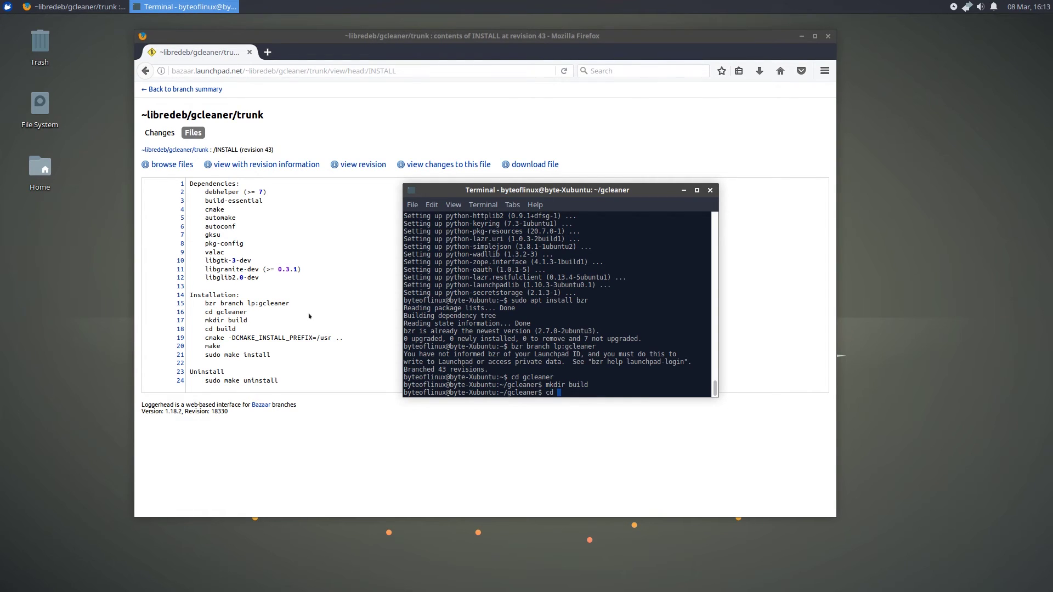
key("Return")
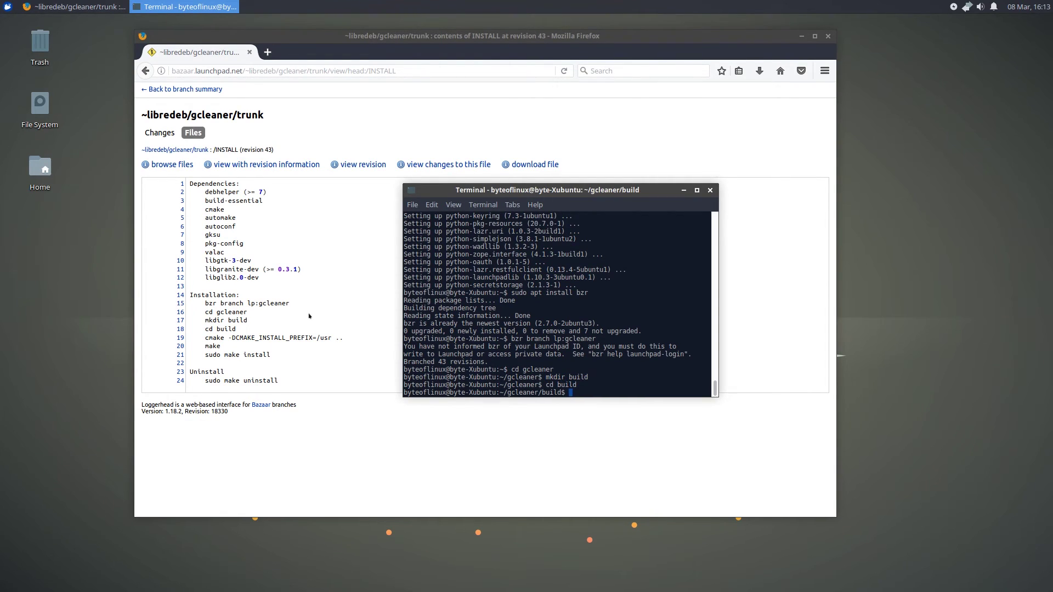
Copy the command cmake -DCMAKE_INSTALL_PREFIX=/usr .. from the INSTALL file in Firefox and run it in the terminal's build directory.
left_click(208, 331)
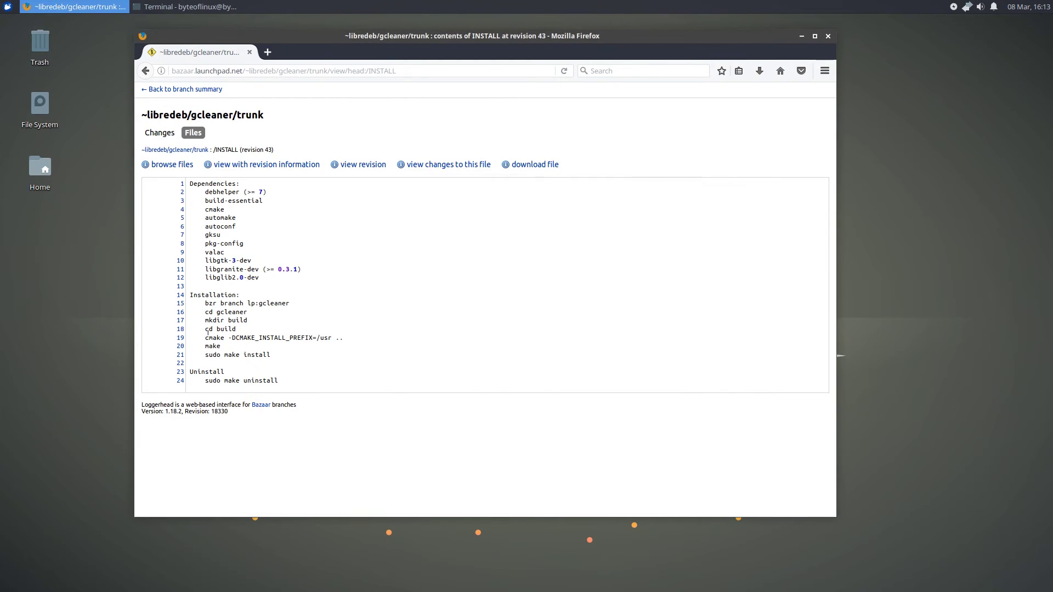
left_click_drag(202, 333, 377, 335)
key("ctrl+c")
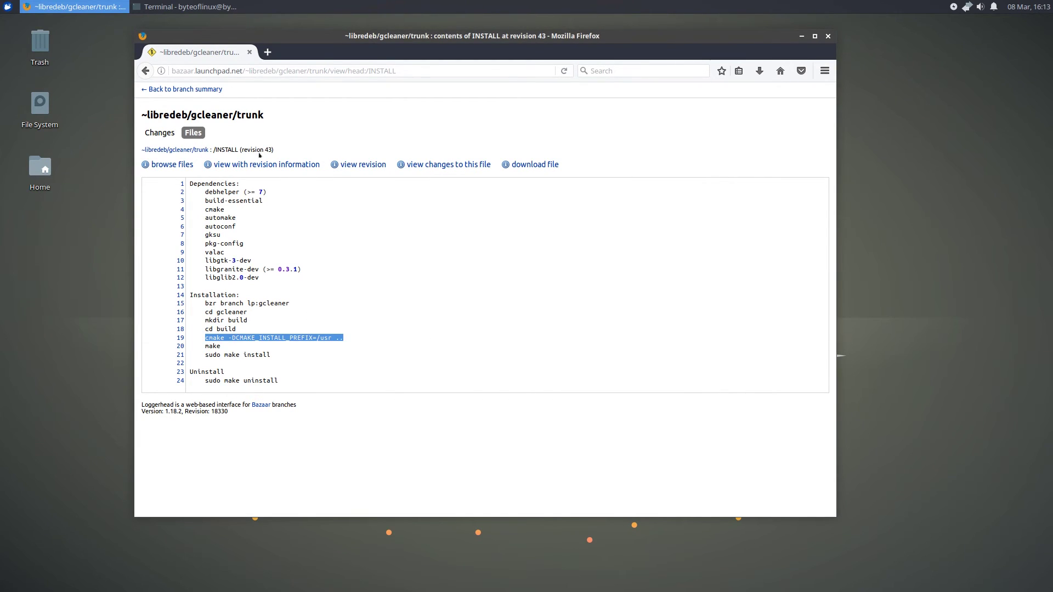
left_click(184, 6)
key("ctrl+shift+v")
key("Return")
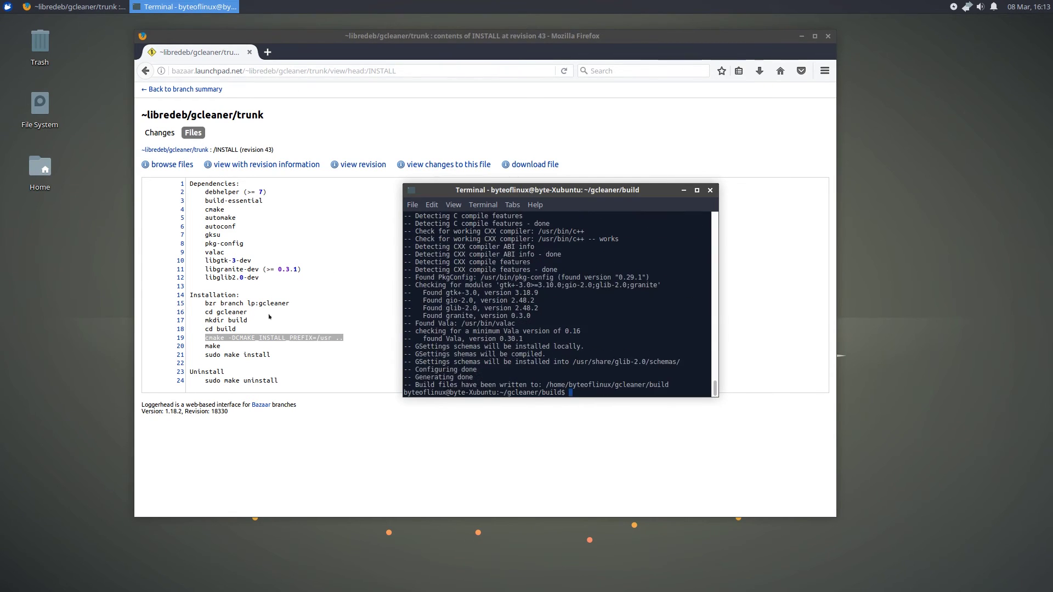
Compile GCleaner with make and install it with sudo make install.
type("make")
key("Return")
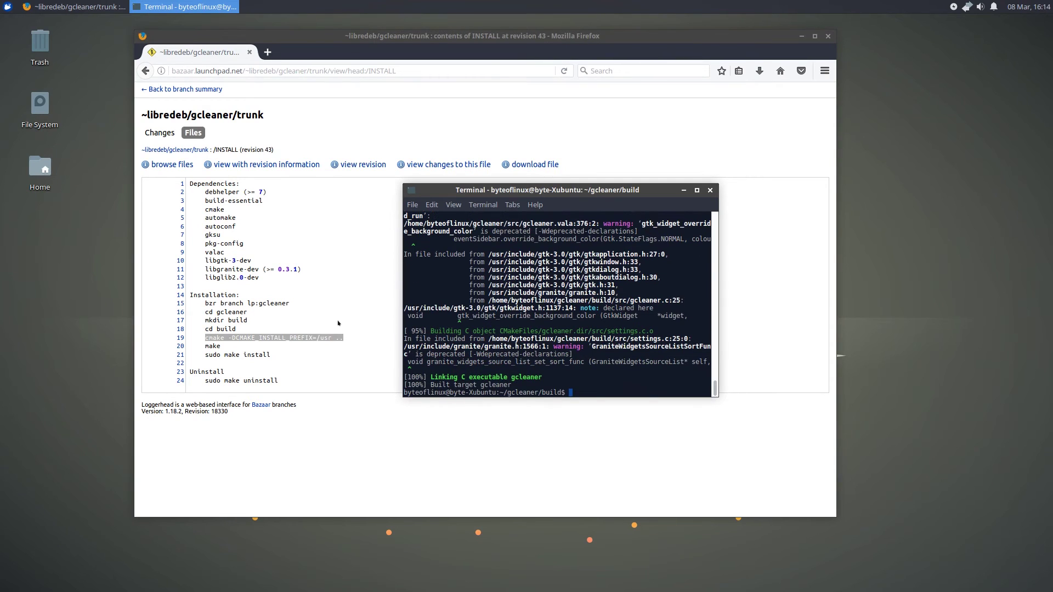
type("sudo make install")
key("Return")
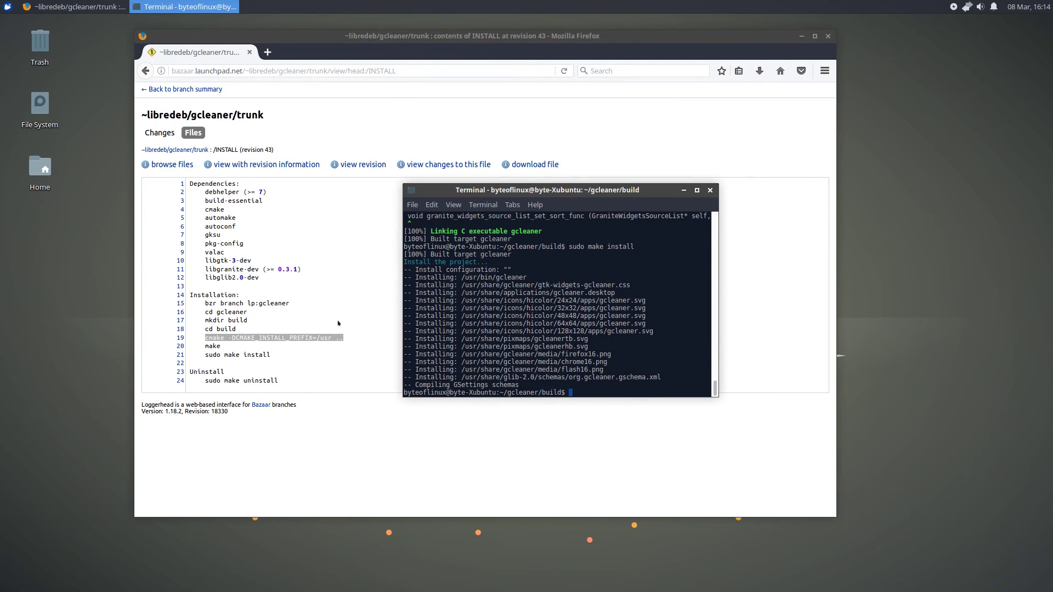
Search the applications for gclea, launch GCleaner and move its window clear to view the cleaning categories.
key("super")
type("gclea")
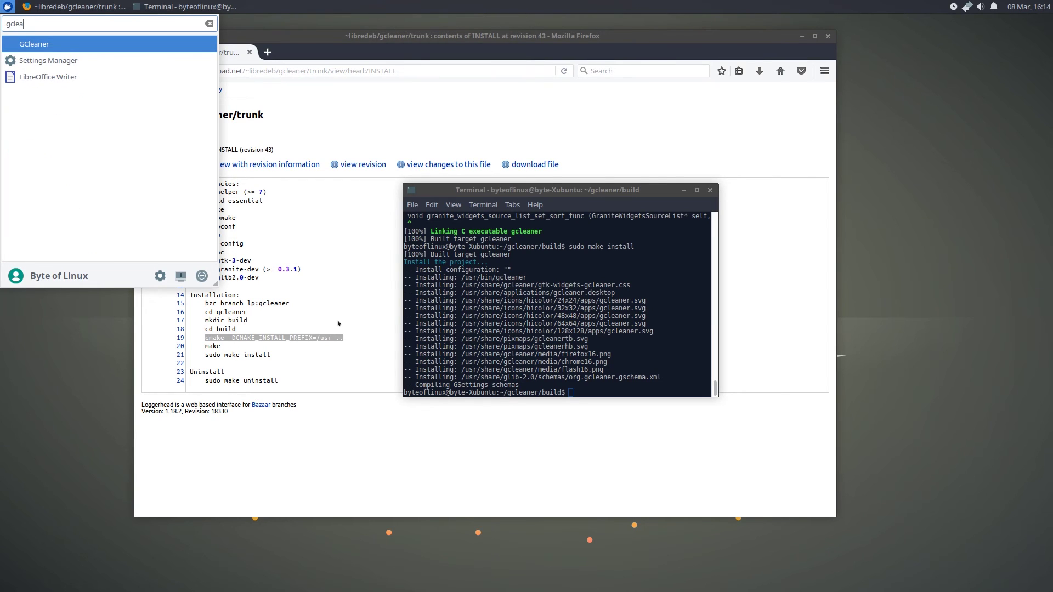
key("Return")
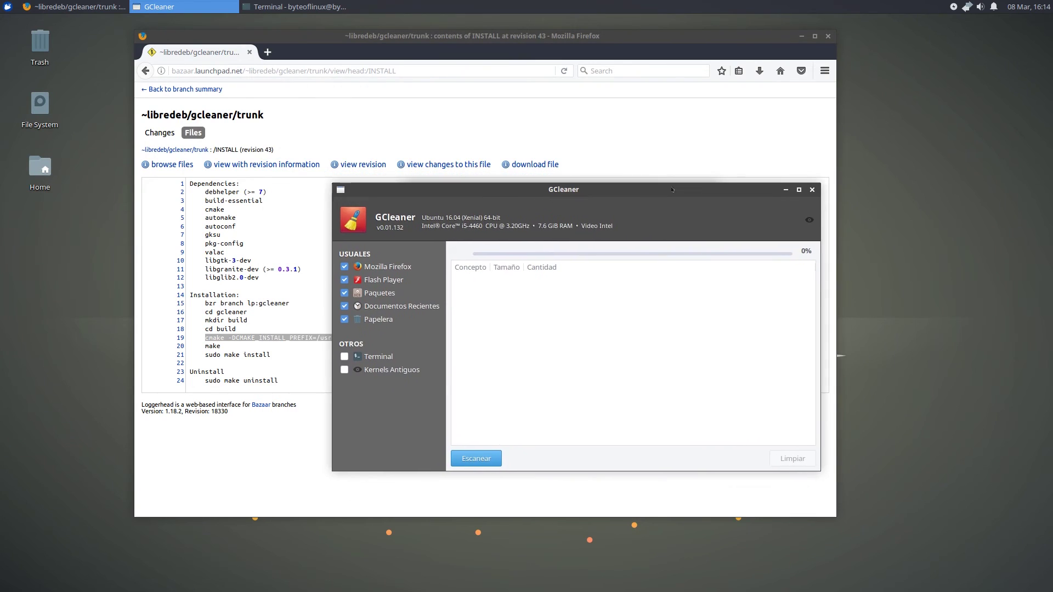
left_click_drag(662, 193, 637, 144)
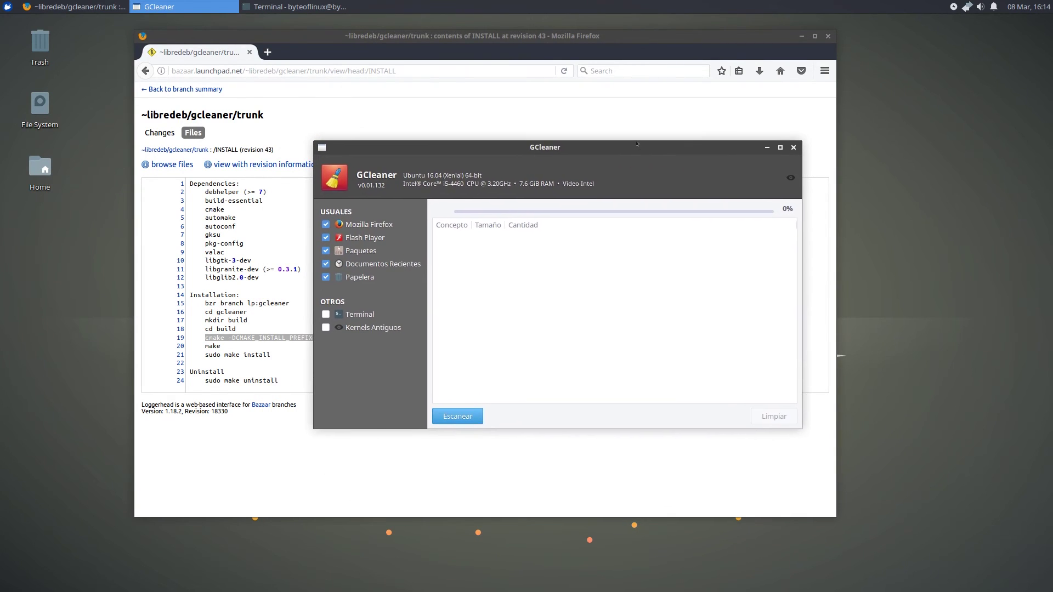
left_click(381, 226)
left_click(324, 225)
left_click_drag(447, 142, 573, 188)
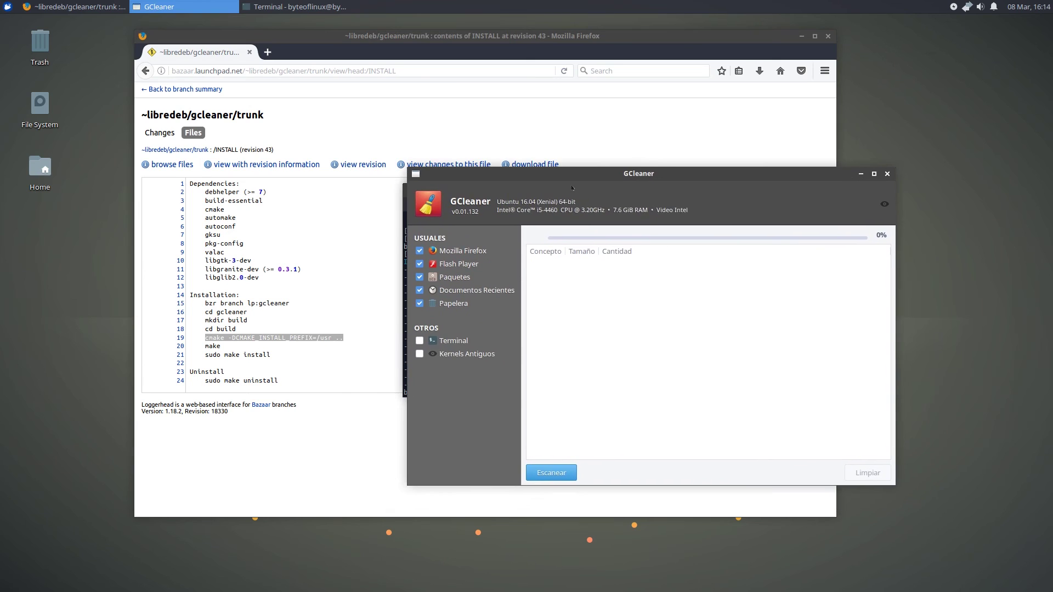
Include Terminal in the items for cleaning, keep Kernels Antiguos excluded, and scan the system.
left_click(458, 252)
left_click(438, 255)
left_click(420, 341)
left_click(420, 355)
left_click(420, 354)
left_click(559, 470)
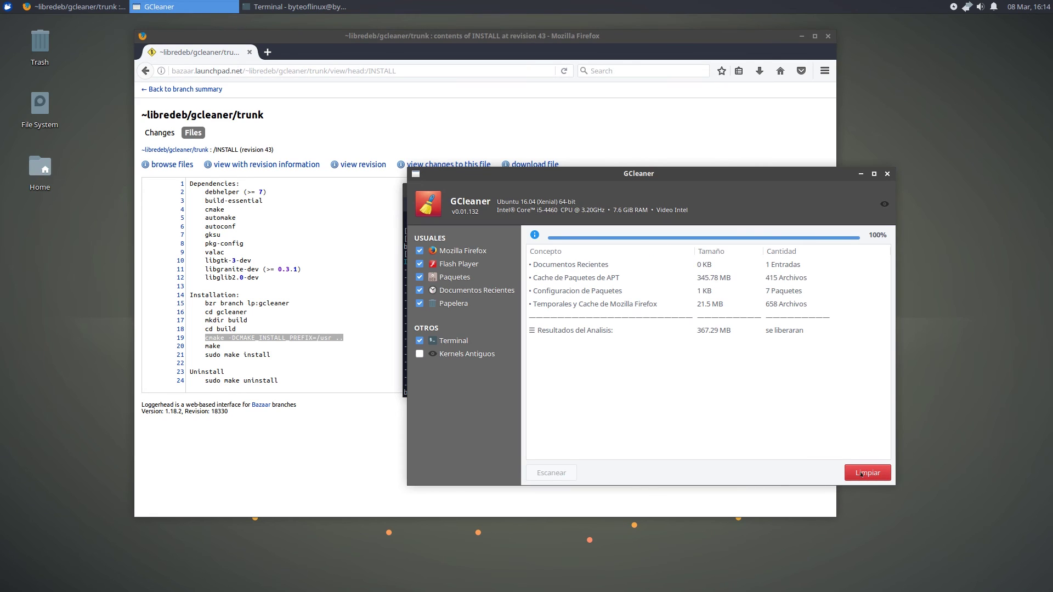
Clean the scanned items and authorise clearing the APT cache with the administrator password.
left_click(862, 474)
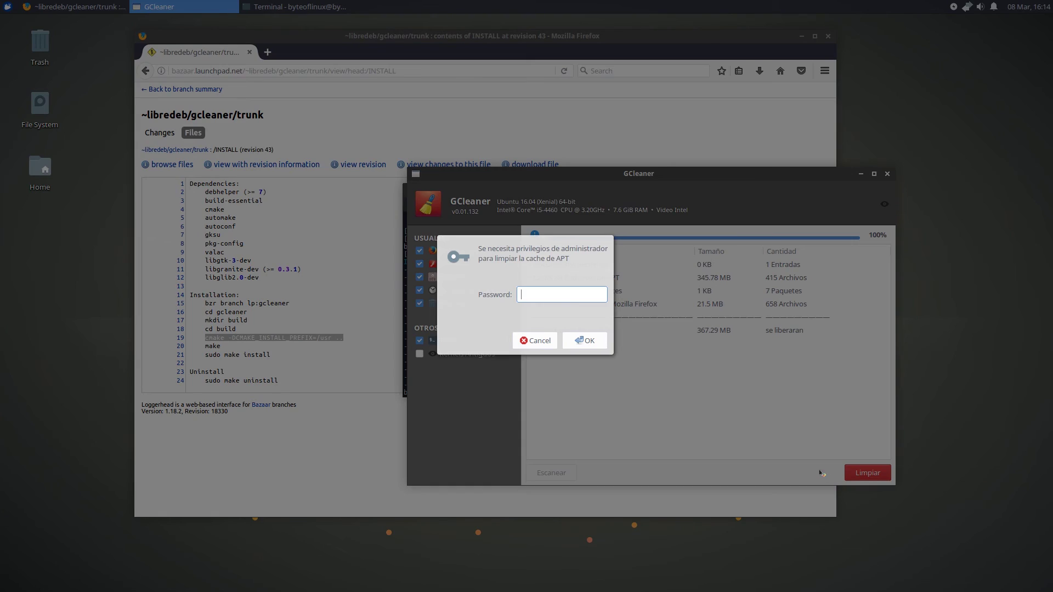
type("**********")
key("Return")
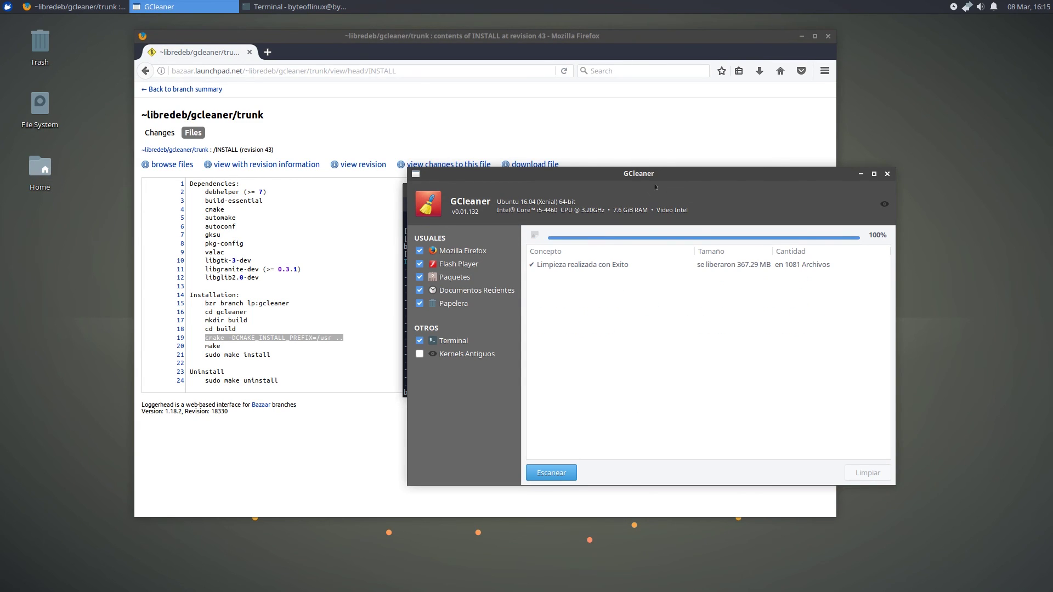
Close the GCleaner, Terminal and Firefox windows to return to the desktop.
left_click_drag(654, 188, 629, 230)
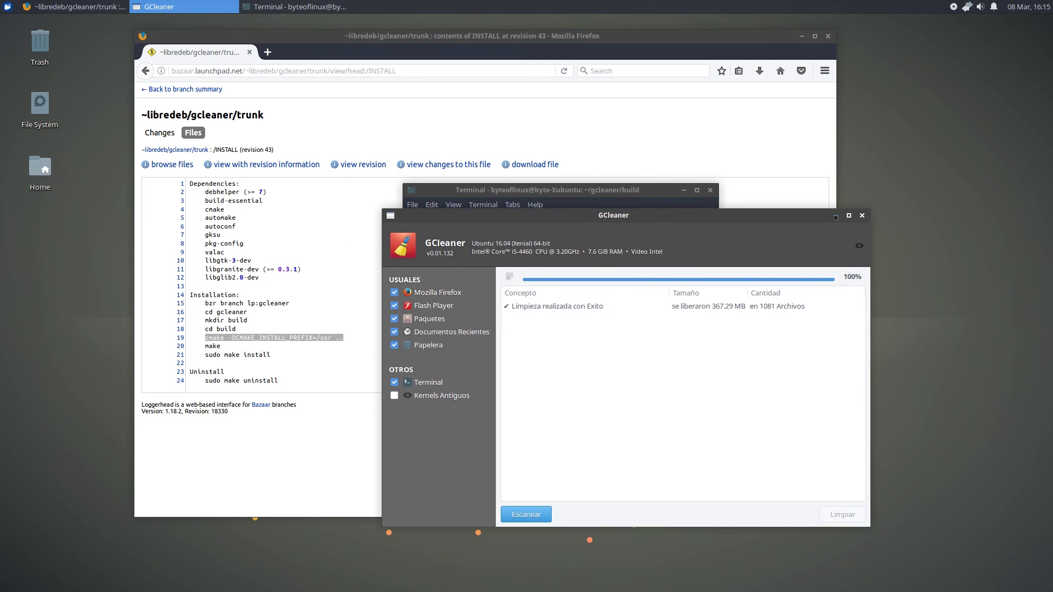
left_click(863, 216)
left_click(709, 190)
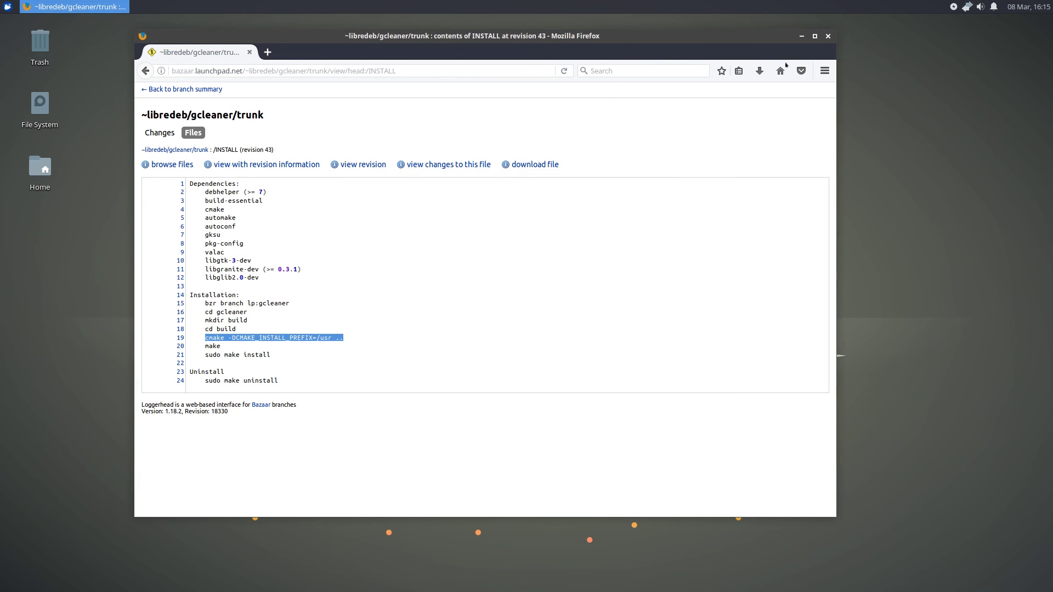
left_click(828, 36)
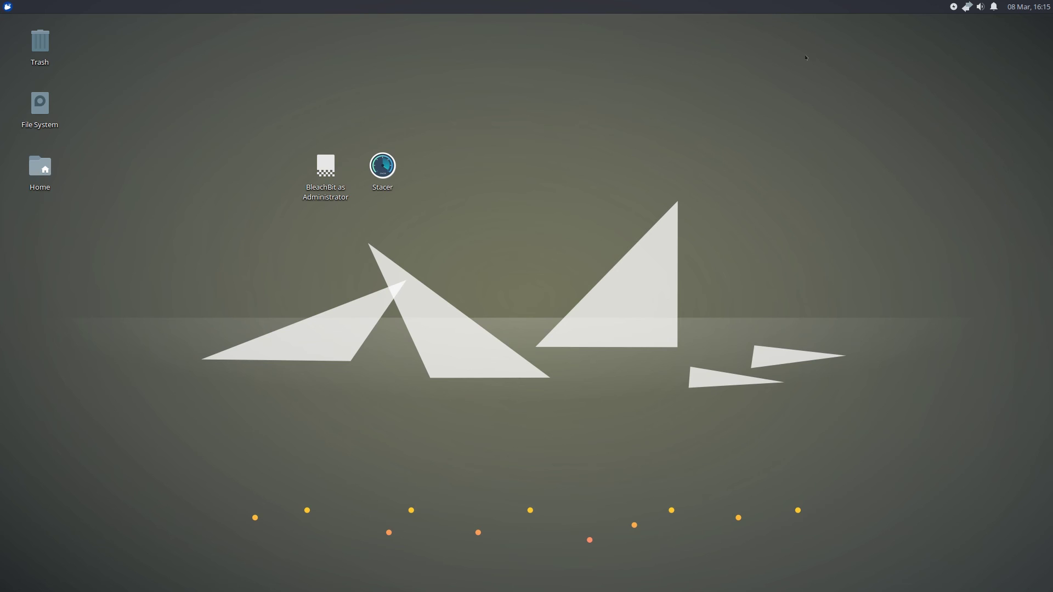
Find GCleaner in the applications and add its launcher to the desktop beside the Stacer icon.
key("super")
type("gclea")
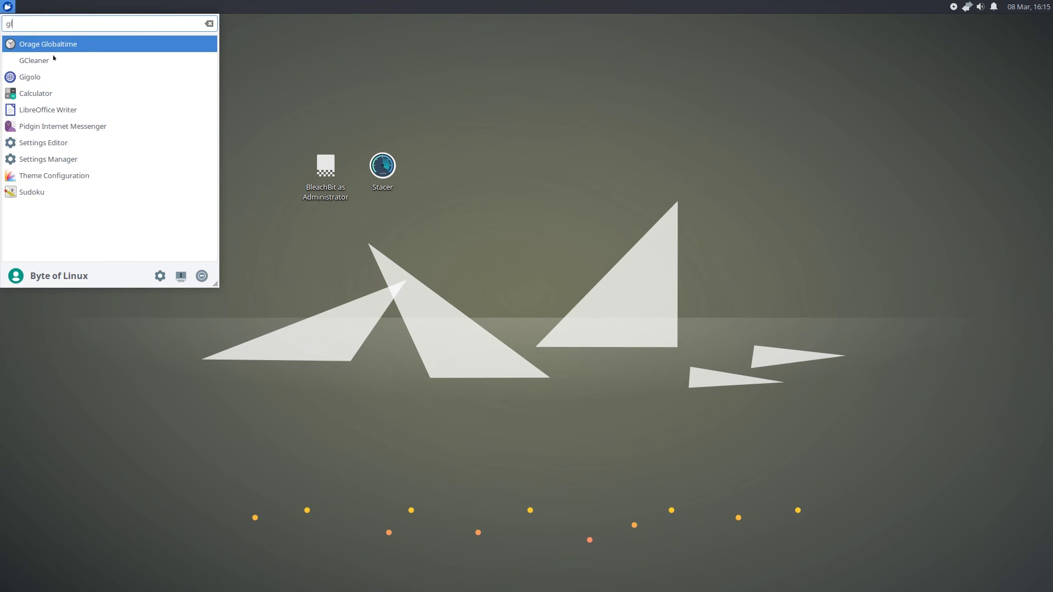
right_click(33, 47)
left_click(82, 97)
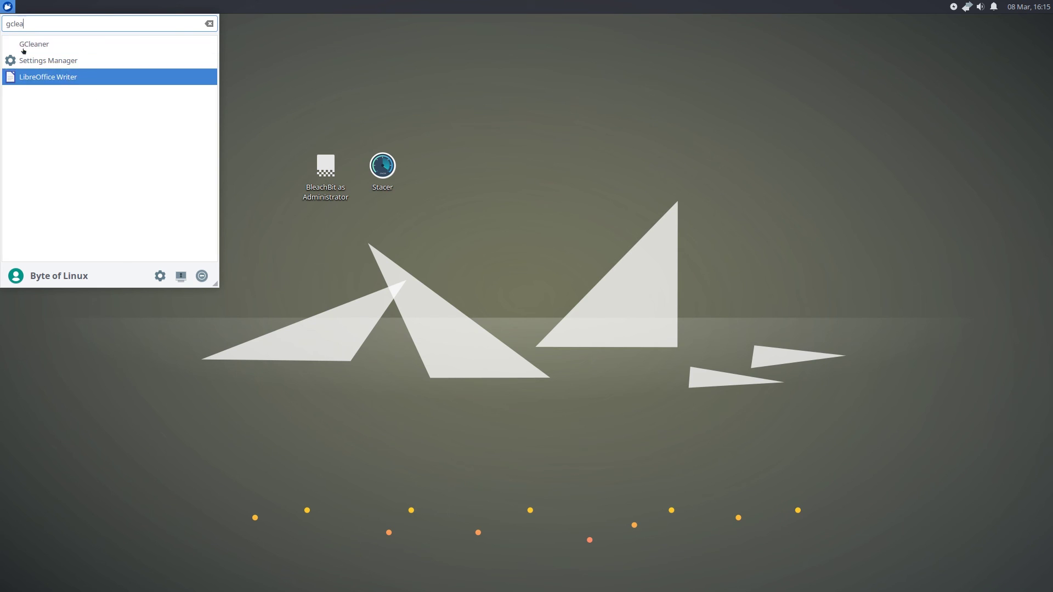
left_click(451, 164)
left_click_drag(451, 172, 450, 171)
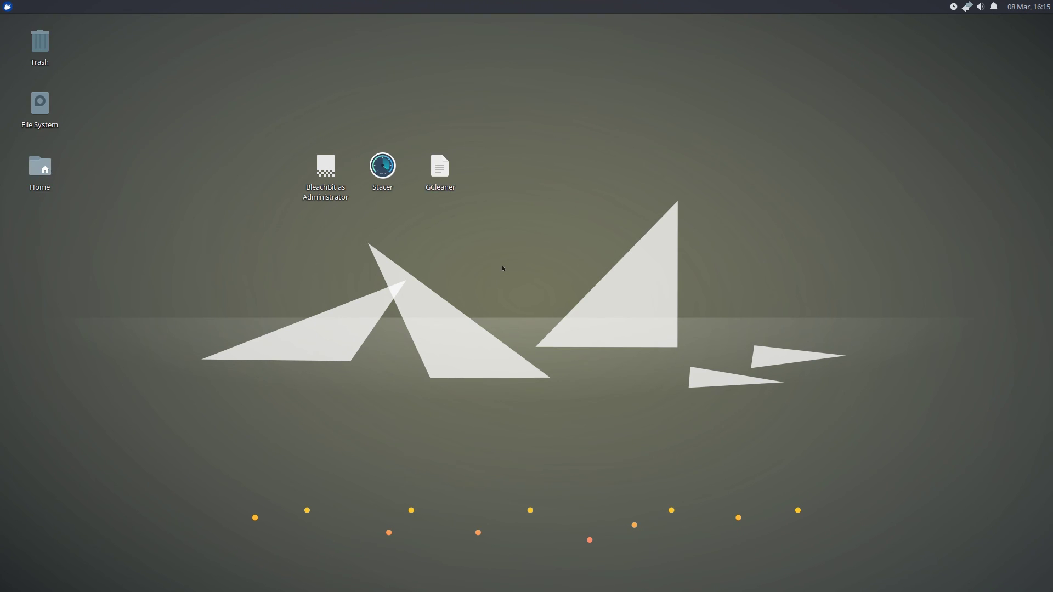